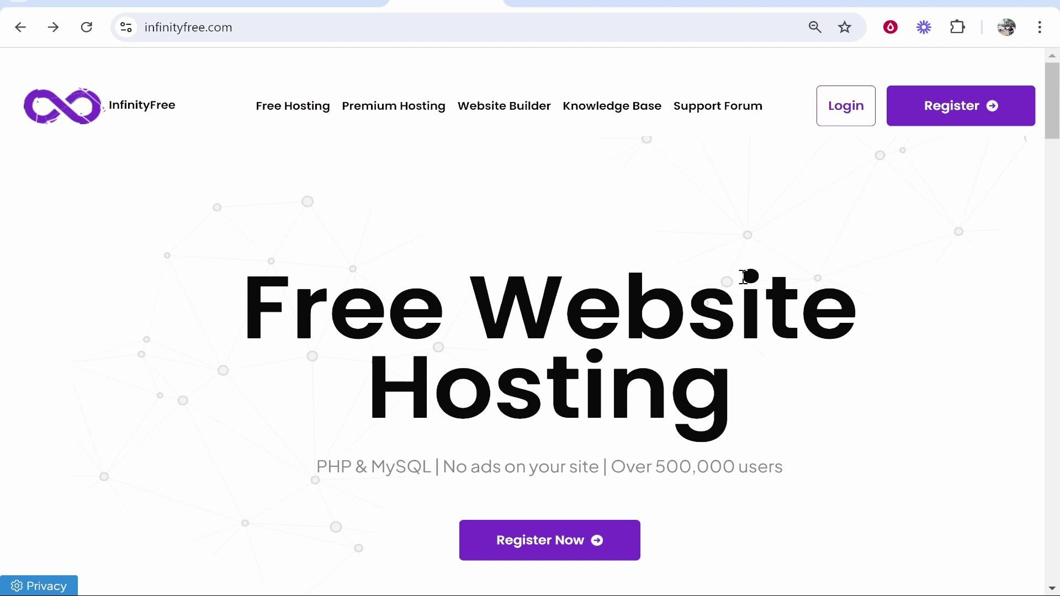
Cycle through the browser tabs to reach the InfinityFree dashboard's Hosting Accounts list.
click(560, 3)
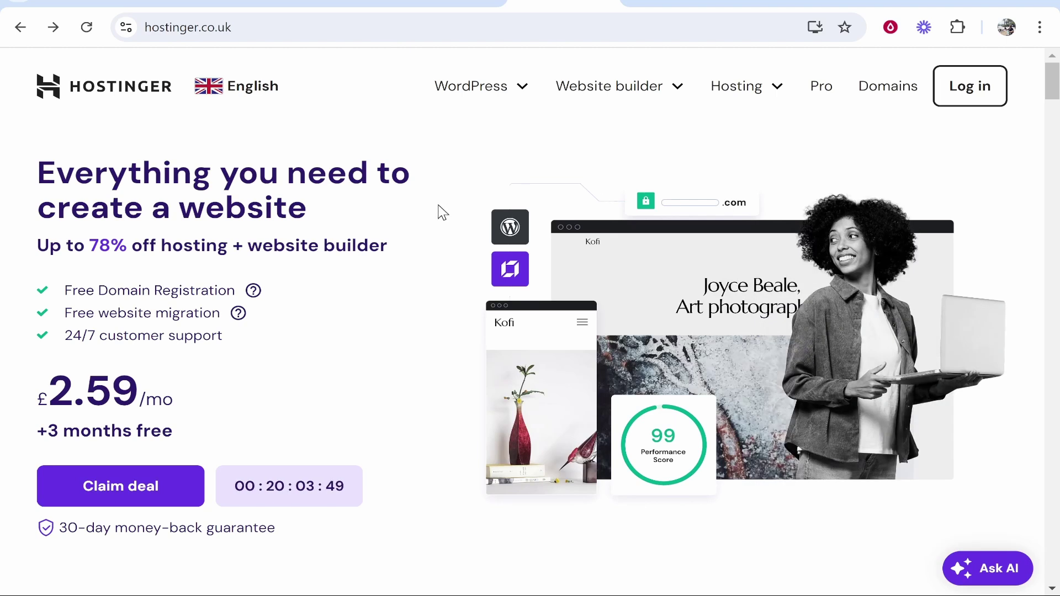
click(427, 3)
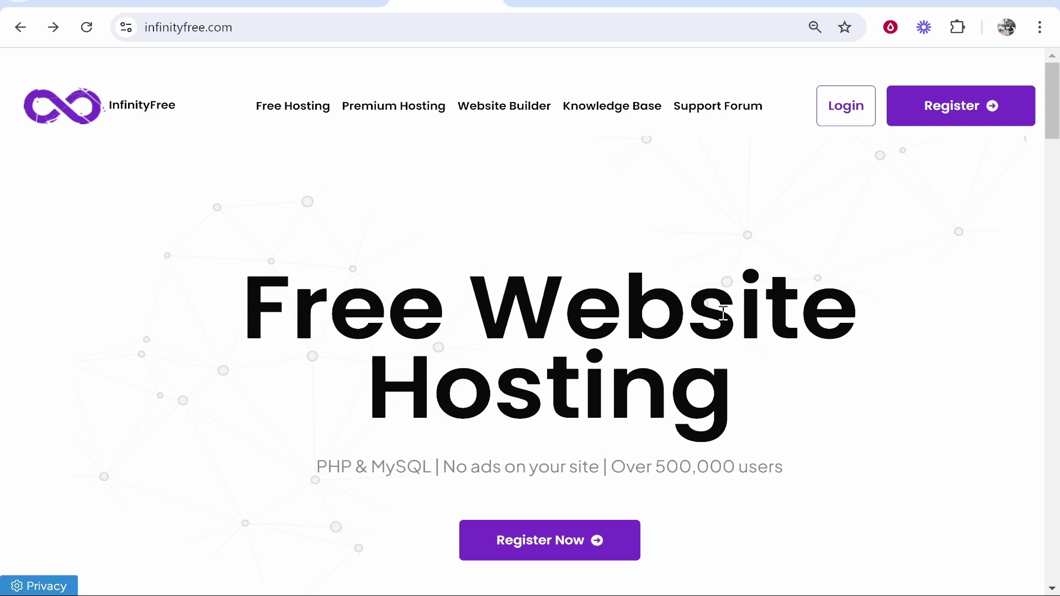
key(ctrl+Tab)
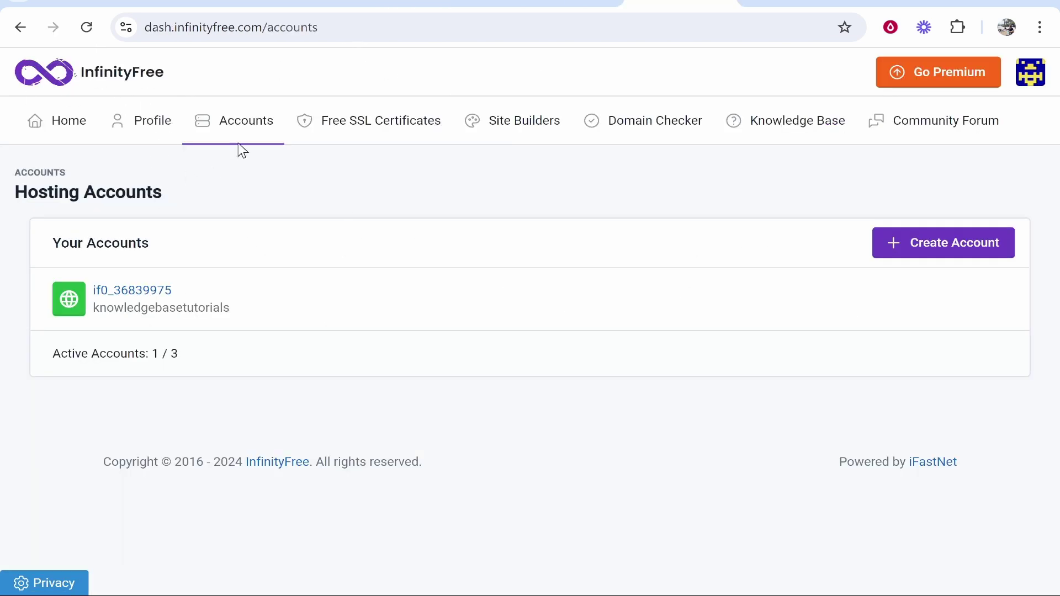
Start a new hosting account on the free InfinityFree plan.
click(984, 252)
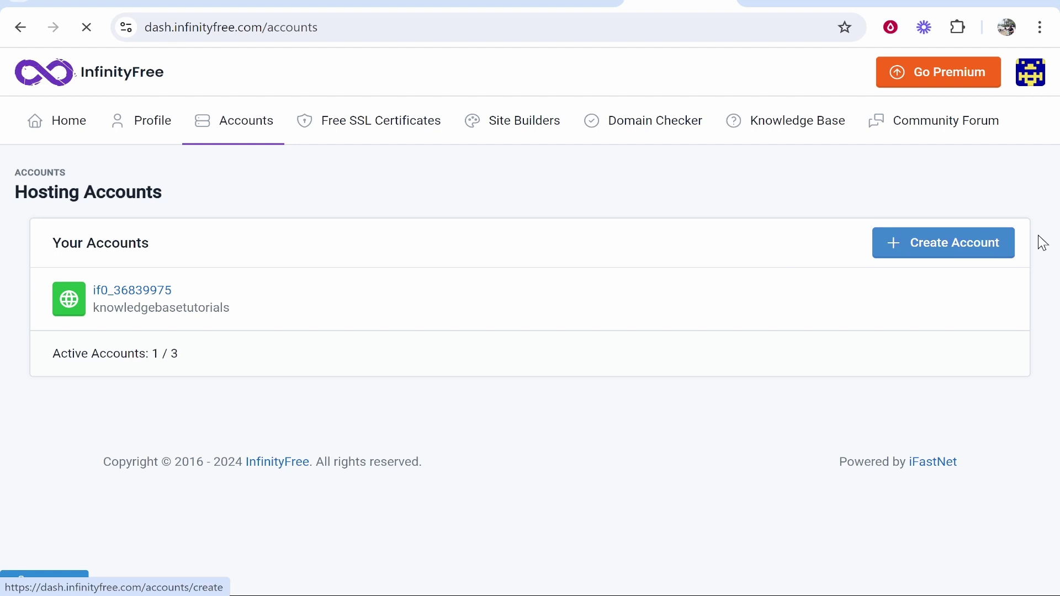
scroll(653, 238, down, 4)
scroll(636, 253, down, 3)
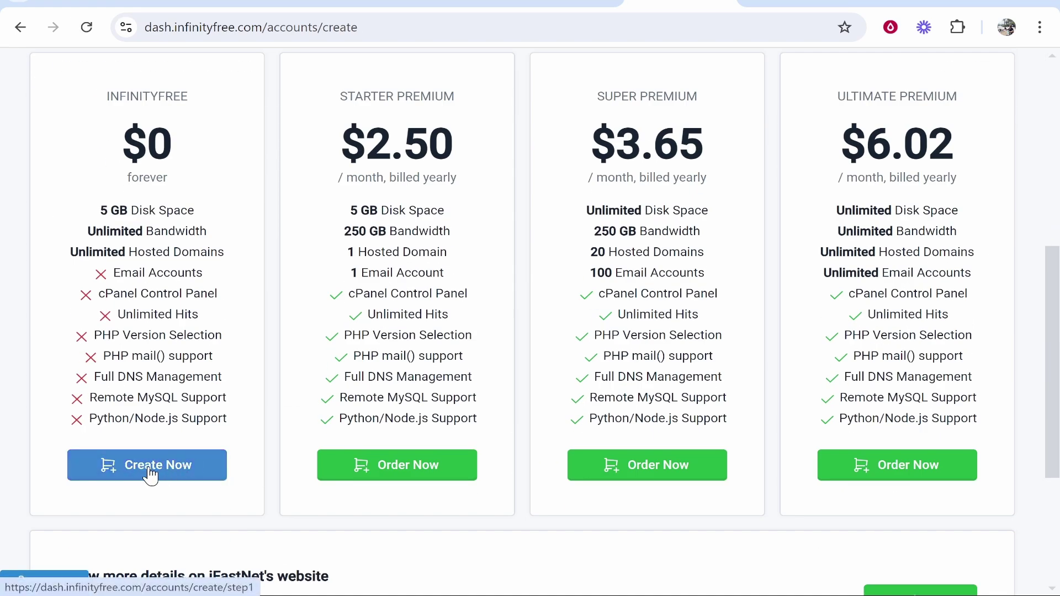
click(157, 470)
Choose Custom Domain as the domain type for the new account.
click(336, 283)
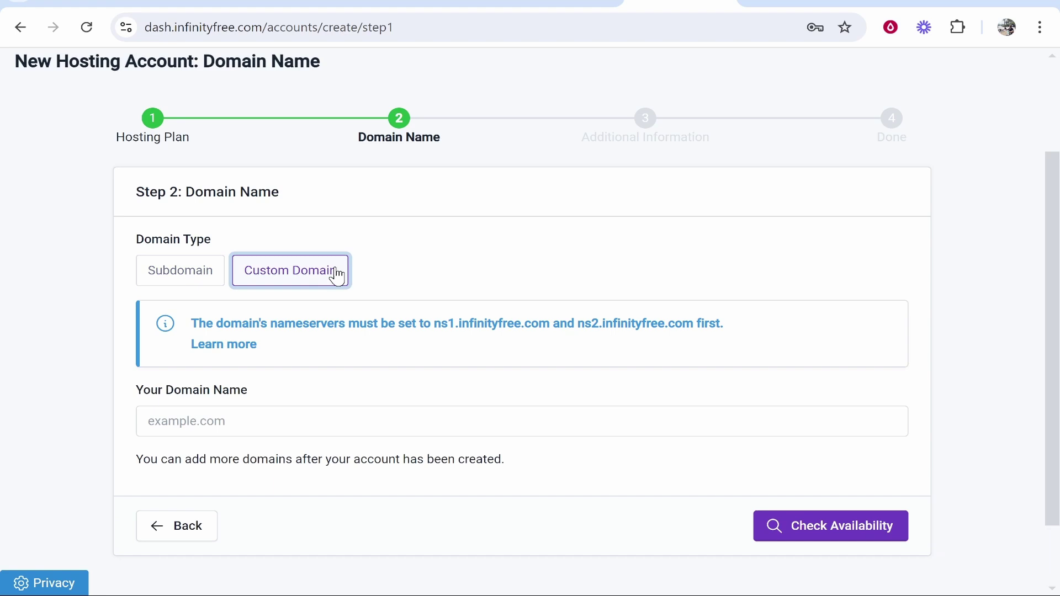
scroll(444, 329, down, 2)
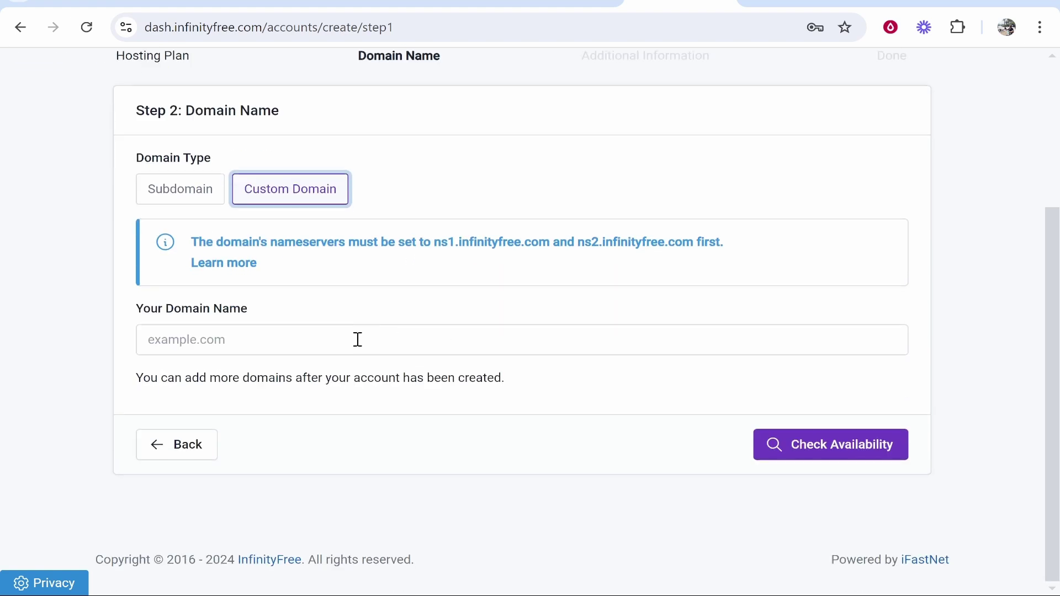
click(197, 348)
click(252, 367)
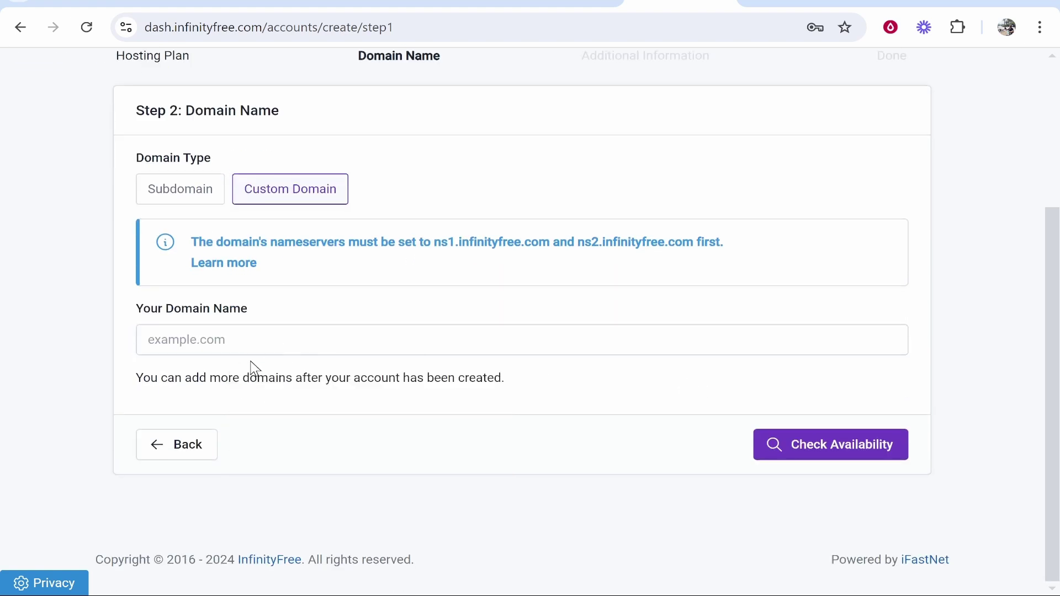
scroll(558, 237, up, 4)
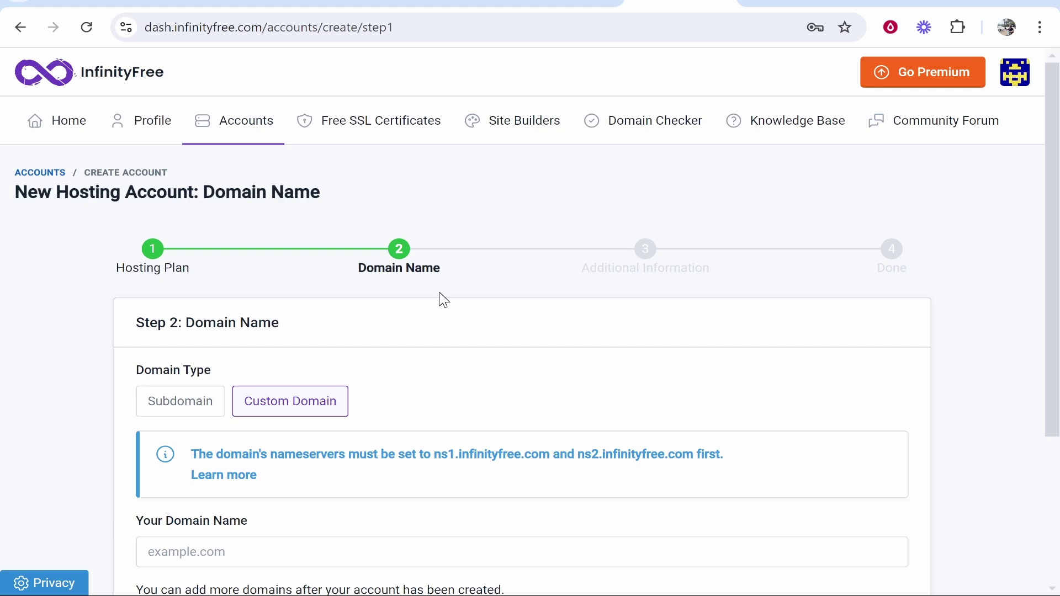
scroll(346, 296, down, 2)
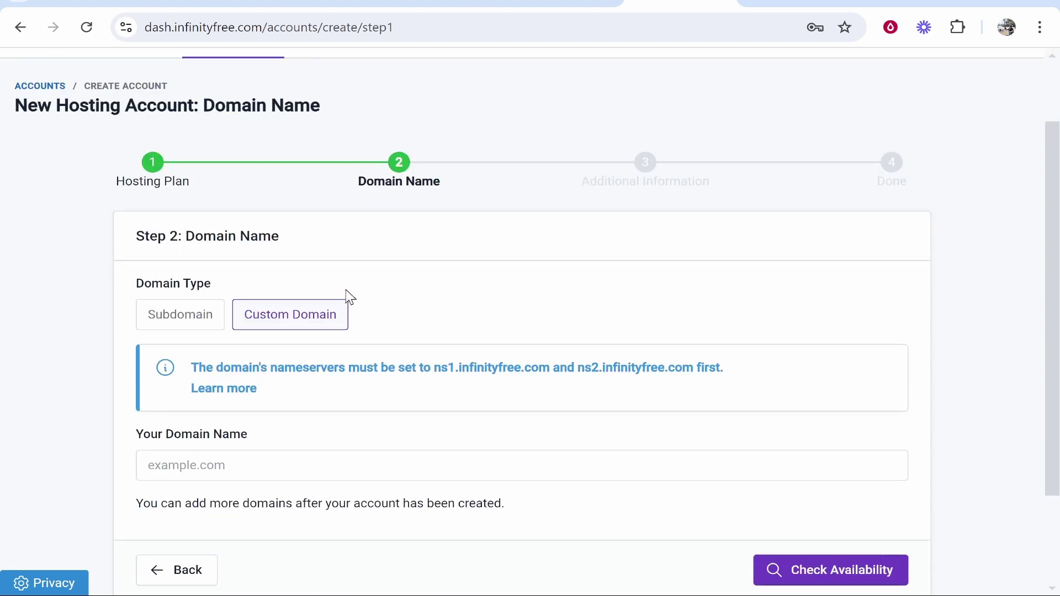
scroll(487, 331, down, 2)
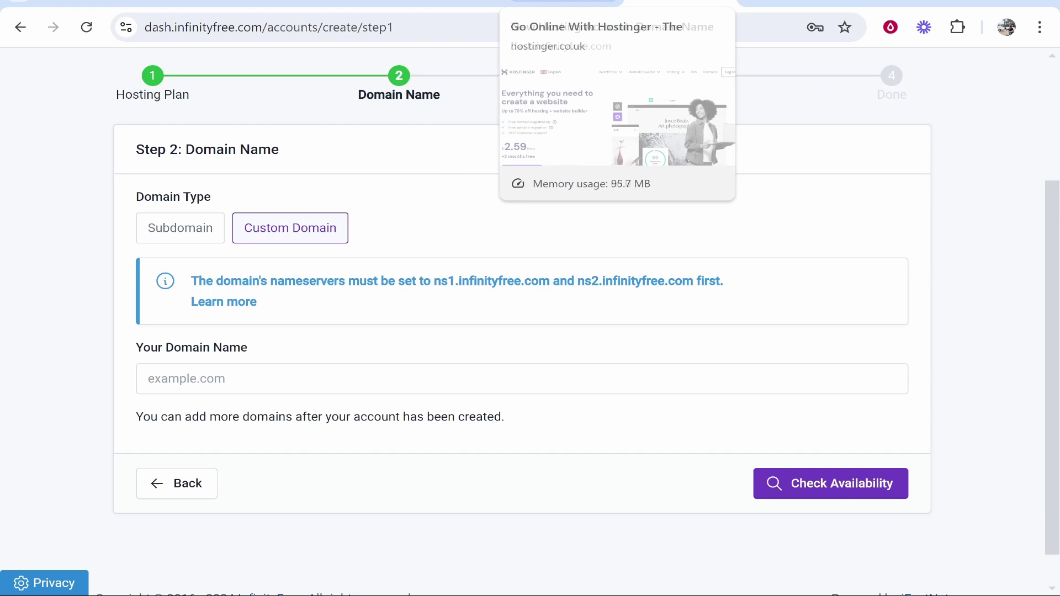
In hPanel, open the Domain Overview for knowledgebasevideo.com from the domain portfolio.
click(766, 3)
click(388, 88)
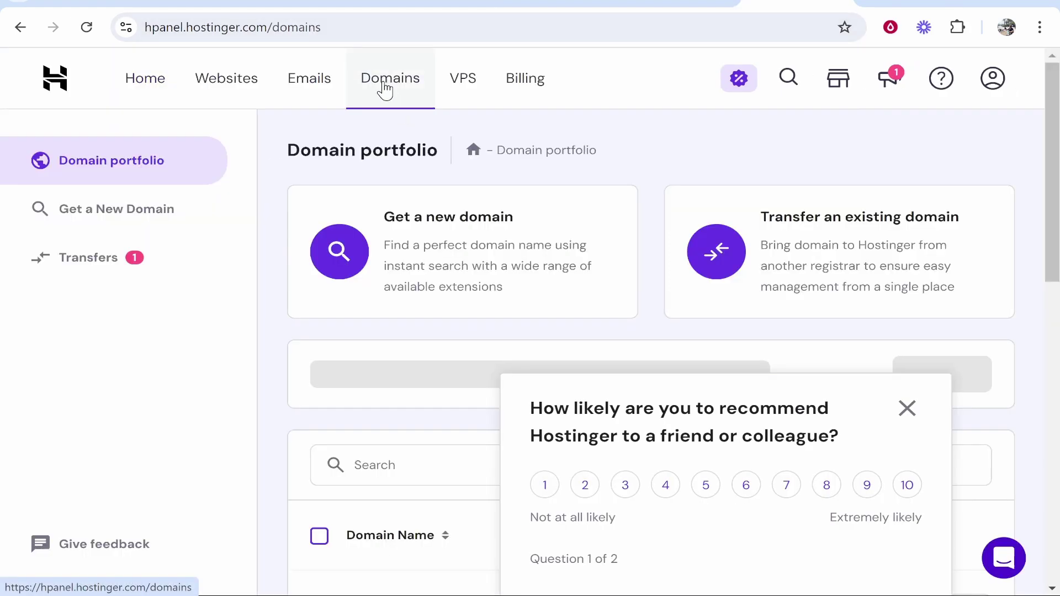
click(907, 407)
scroll(687, 426, down, 7)
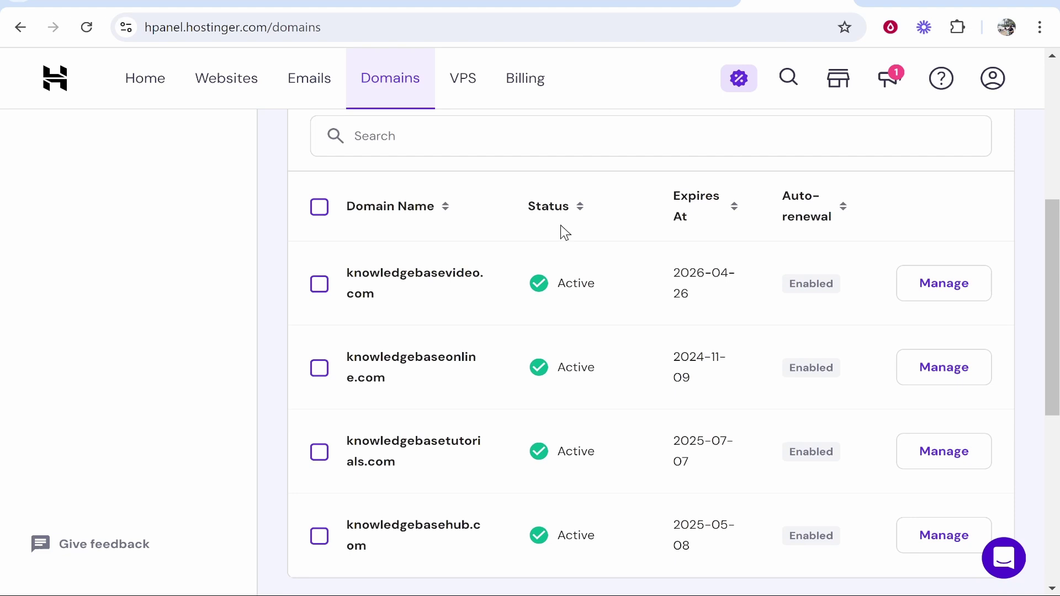
click(959, 284)
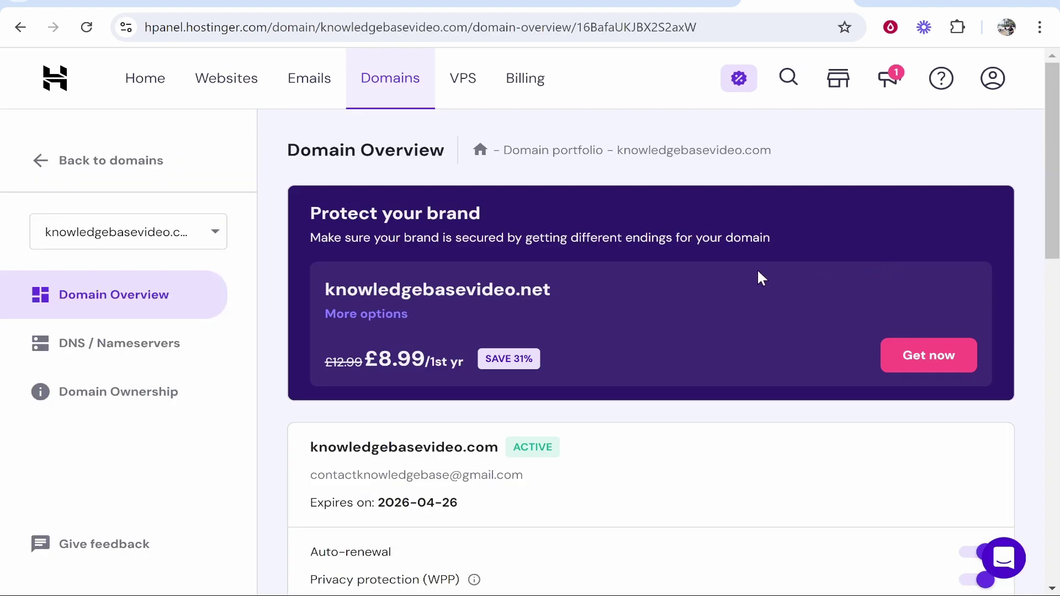
scroll(704, 298, down, 2)
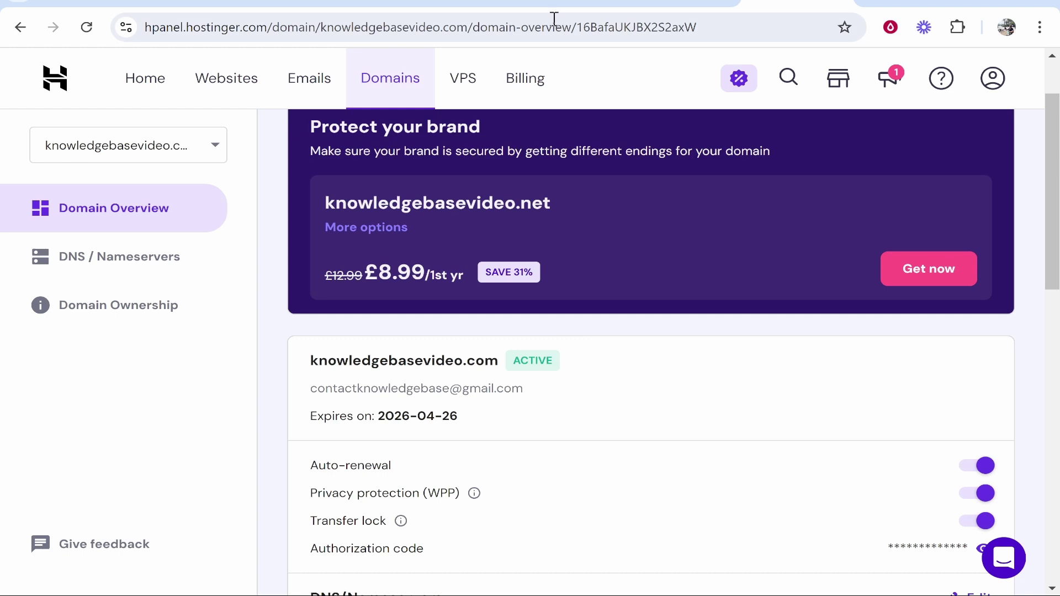
Select the knowledgebasevideo.com domain name text on the overview.
click(647, 4)
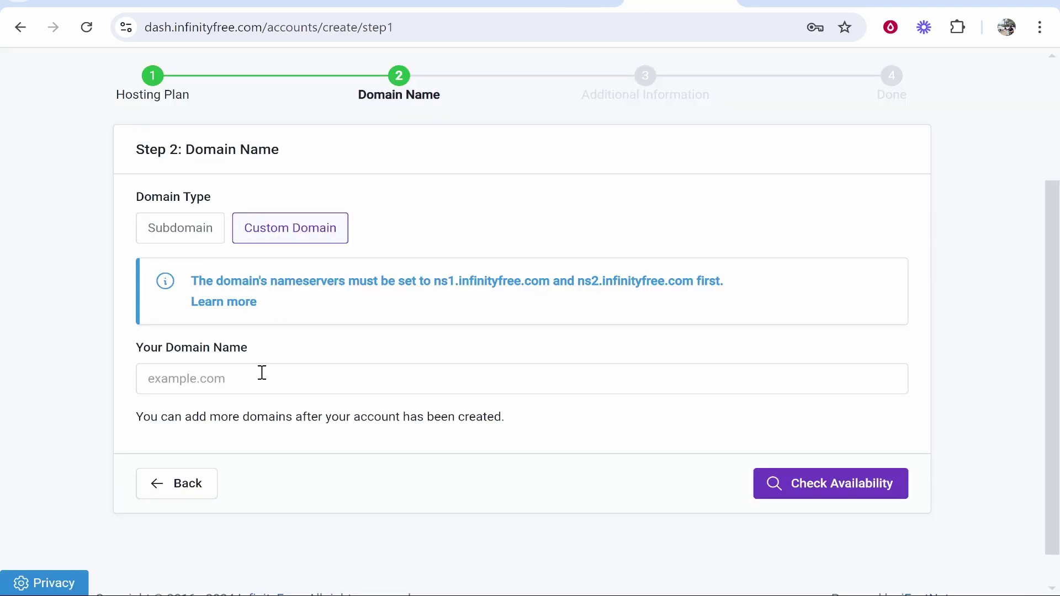
click(797, 3)
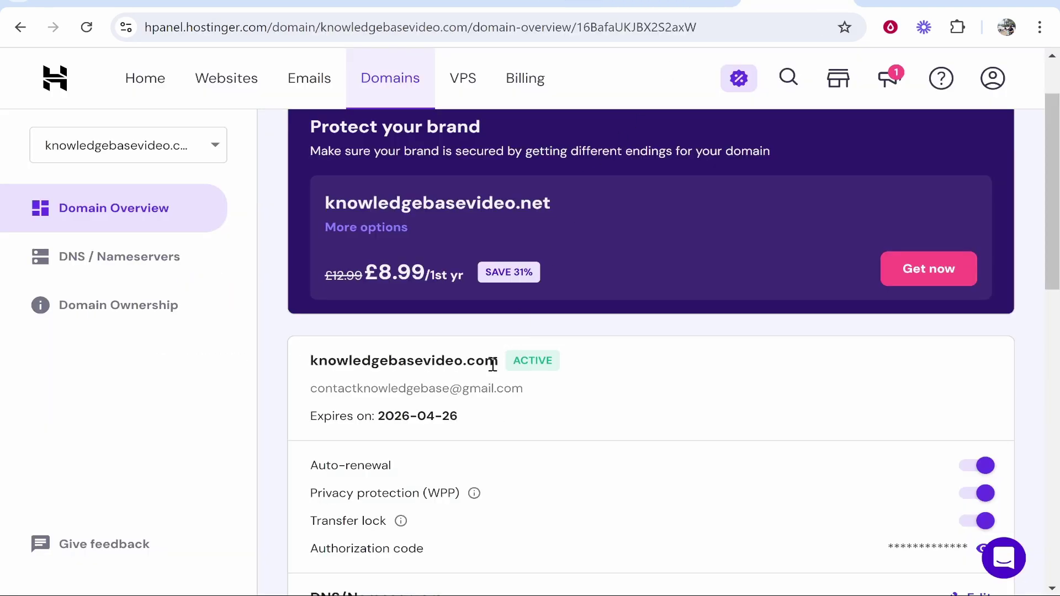
drag(487, 362, 310, 367)
key(ctrl+c)
Paste knowledgebasevideo.com into InfinityFree's Your Domain Name field and check availability.
right_click(349, 363)
click(436, 99)
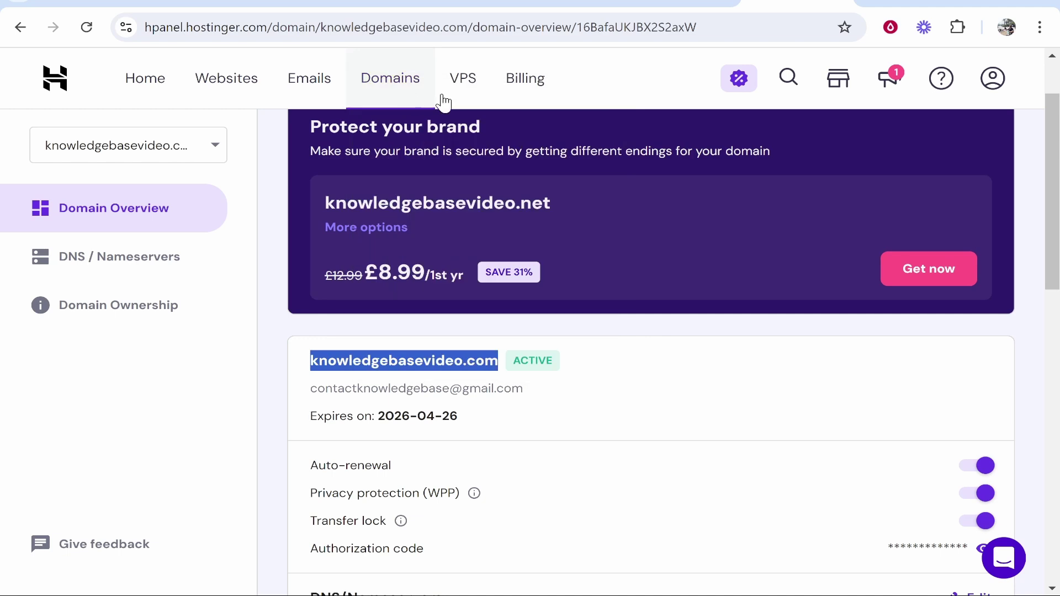
key(ctrl+shift+Tab)
click(394, 378)
right_click(394, 378)
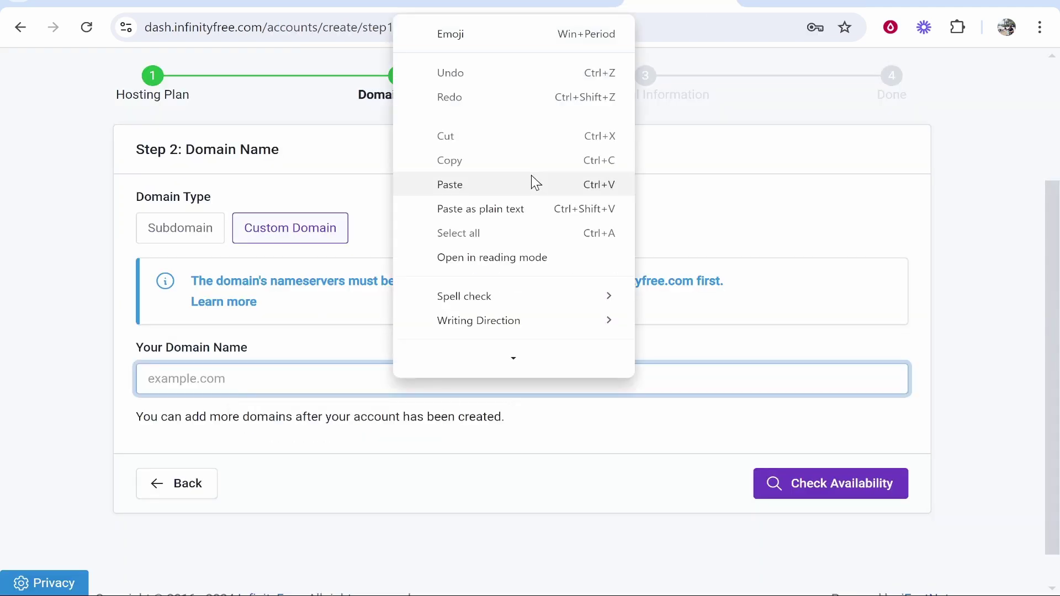
click(462, 184)
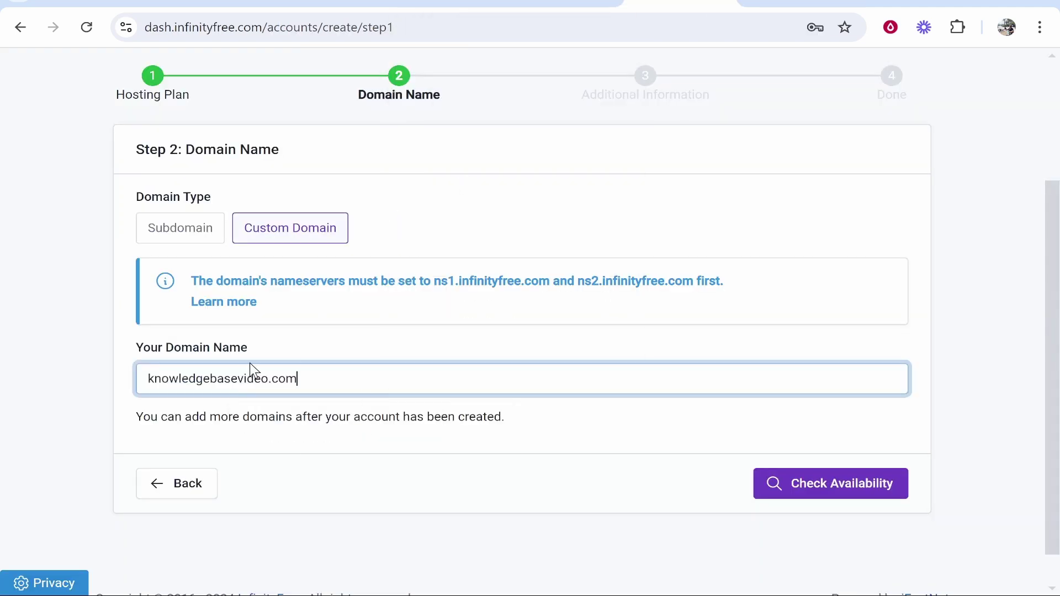
click(806, 483)
Submit account creation, which warns the domain lacks InfinityFree nameservers.
scroll(516, 416, down, 7)
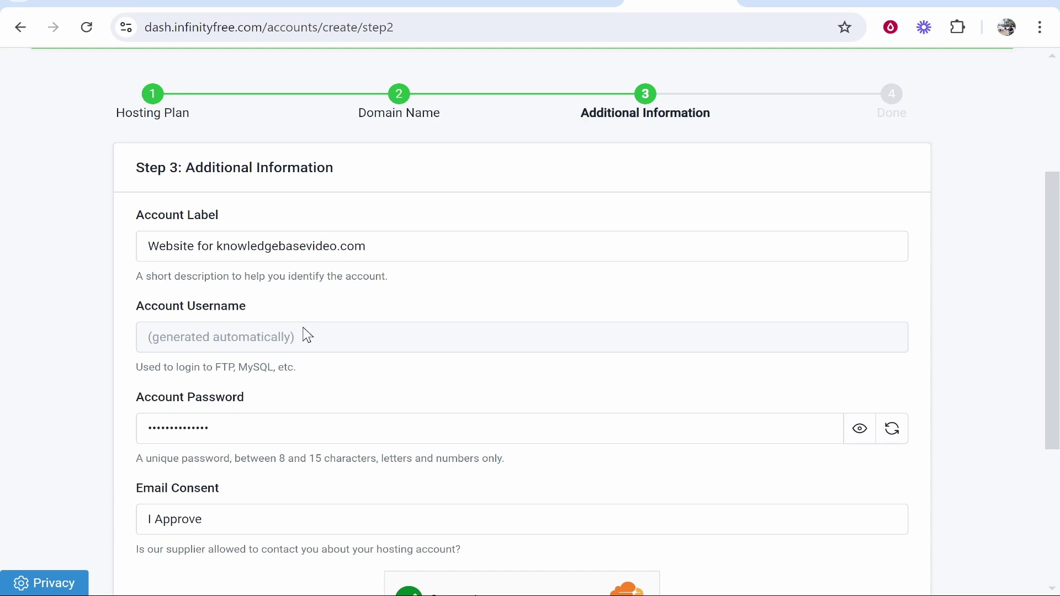
click(828, 531)
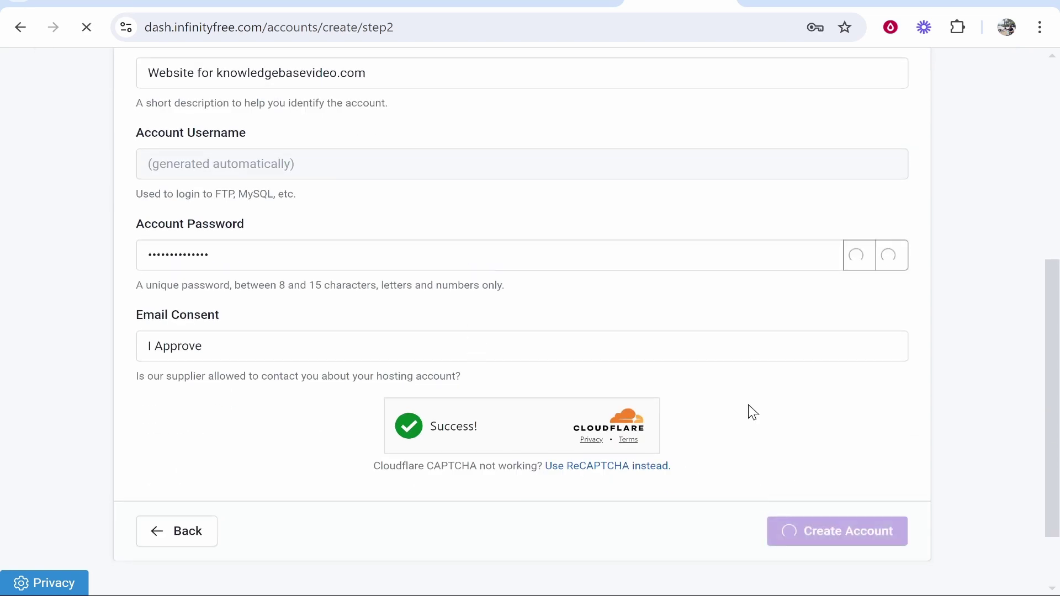
scroll(281, 208, up, 2)
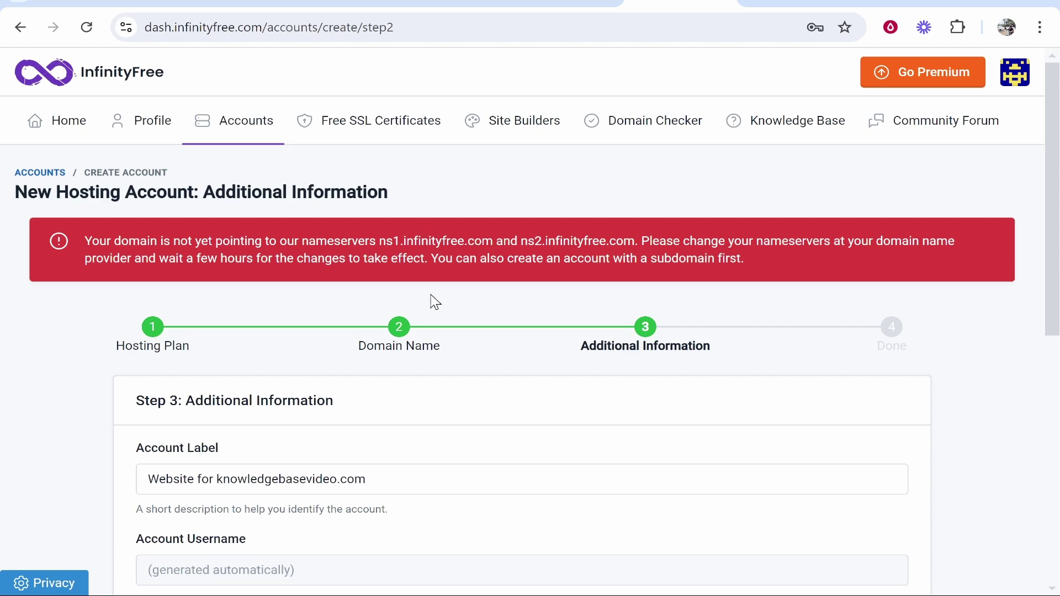
scroll(717, 469, down, 9)
click(828, 442)
Copy ns1.infinityfree.com from the nameserver warning.
right_click(424, 243)
click(472, 259)
drag(466, 243, 395, 243)
right_click(461, 241)
click(480, 259)
In hPanel's DNS settings, switch the domain to custom nameservers.
click(770, 4)
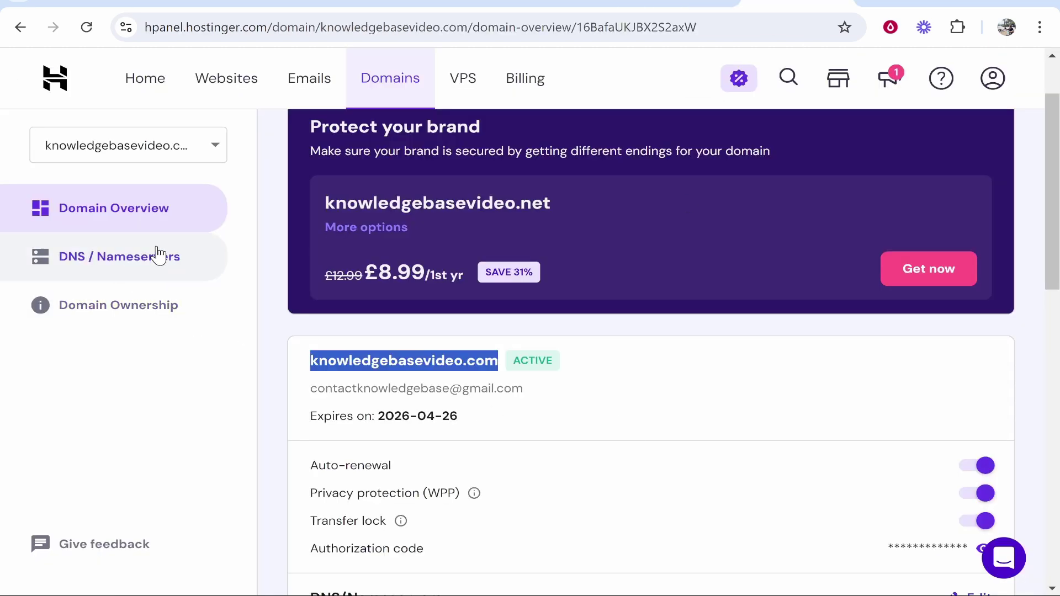
click(126, 266)
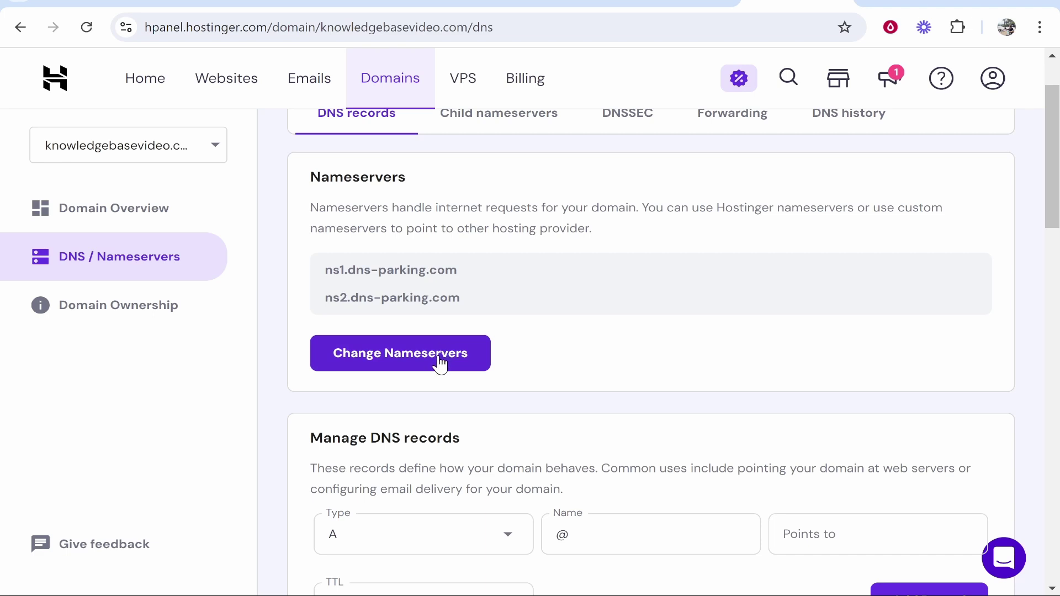
click(458, 359)
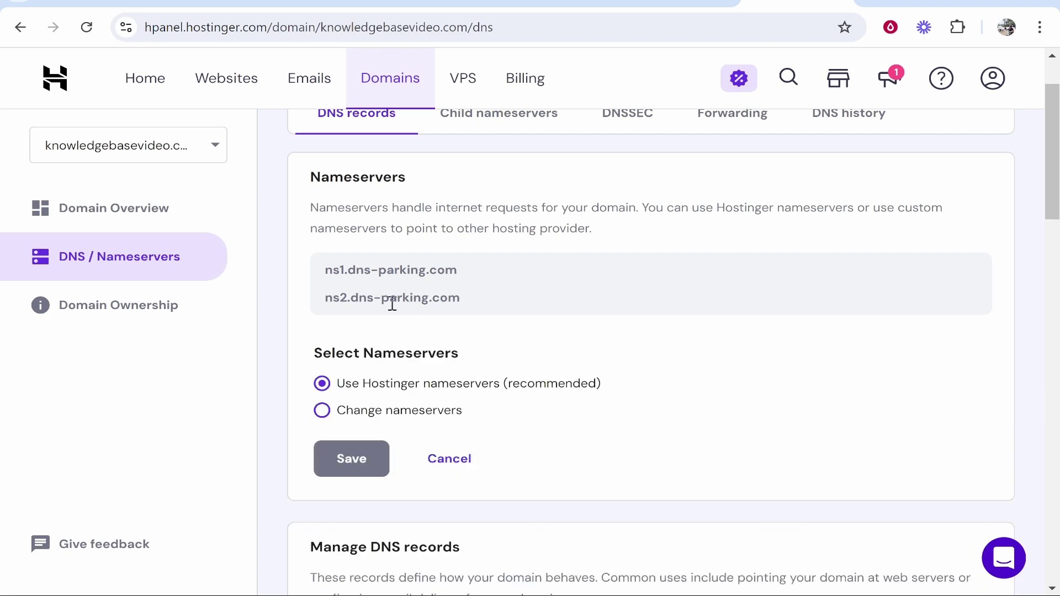
click(342, 411)
scroll(432, 316, down, 3)
Replace ns1.dns-parking.com with ns1.infinityfree.com as the first nameserver.
drag(487, 272, 208, 280)
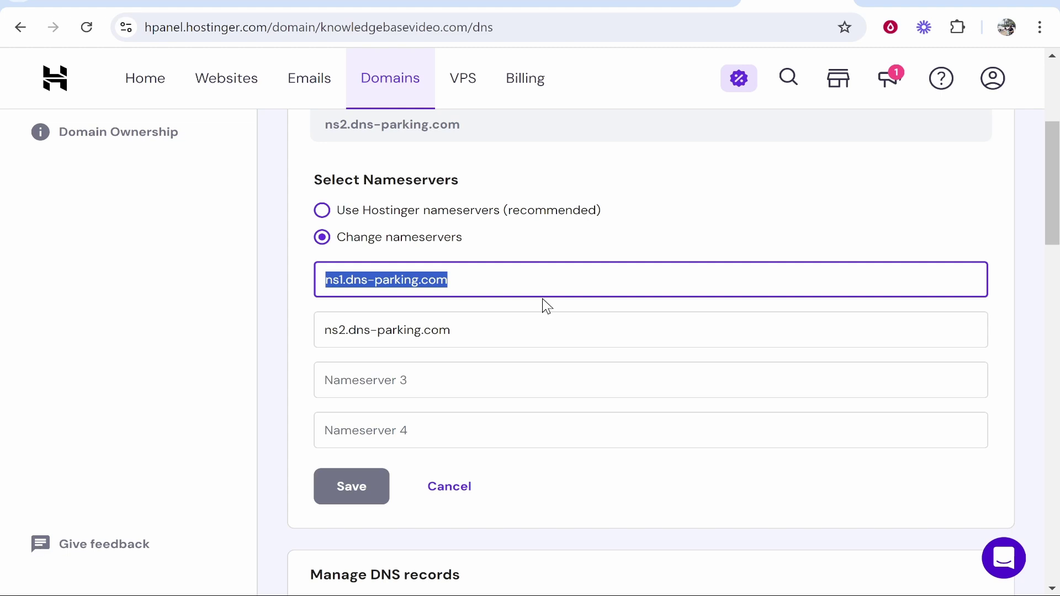
key(ctrl+v)
triple_click(361, 279)
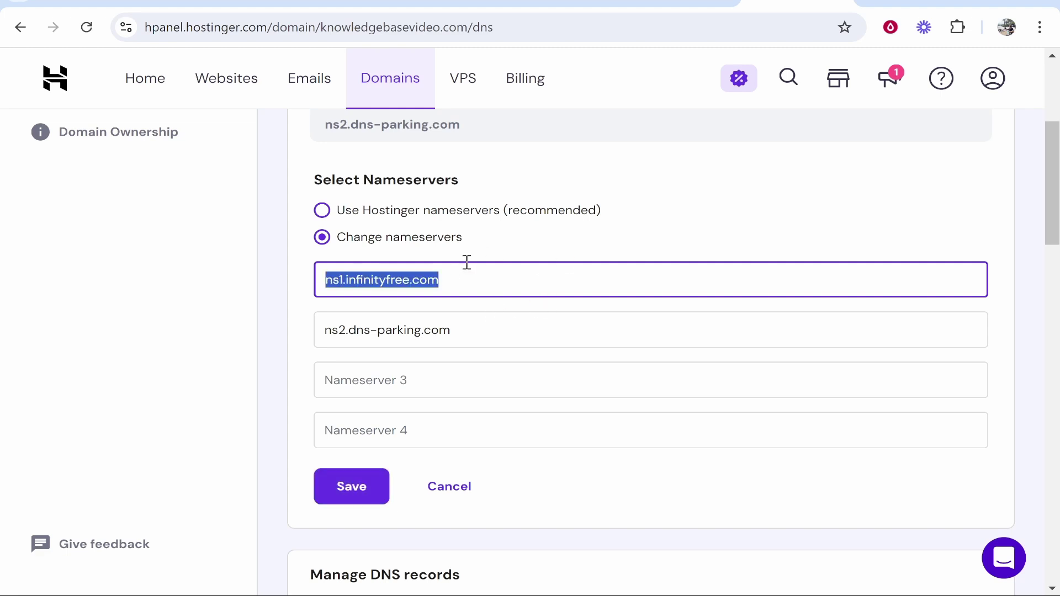
key(ctrl+shift+Tab)
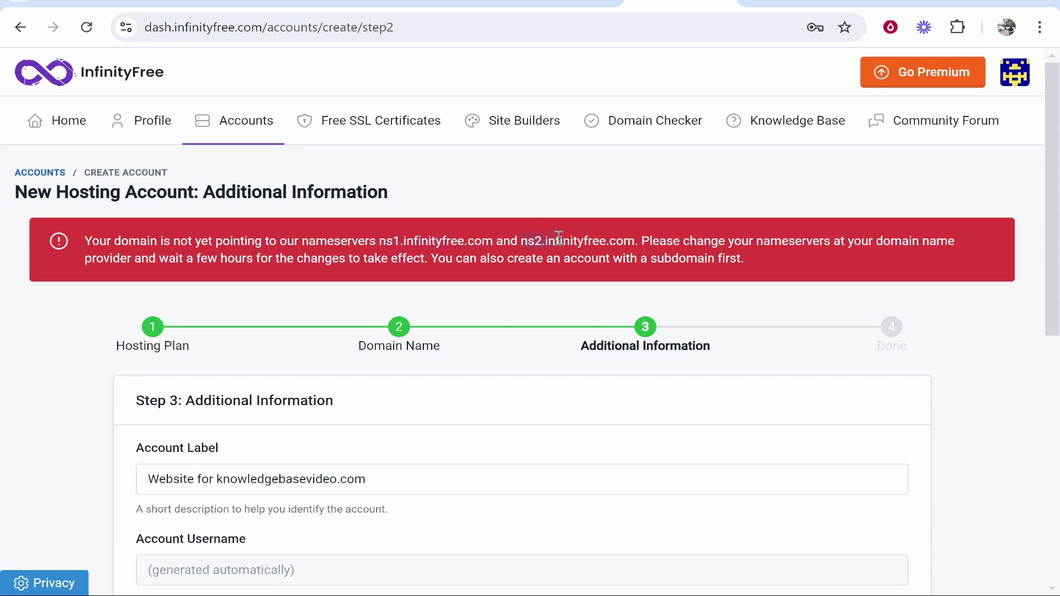
key(ctrl+Tab)
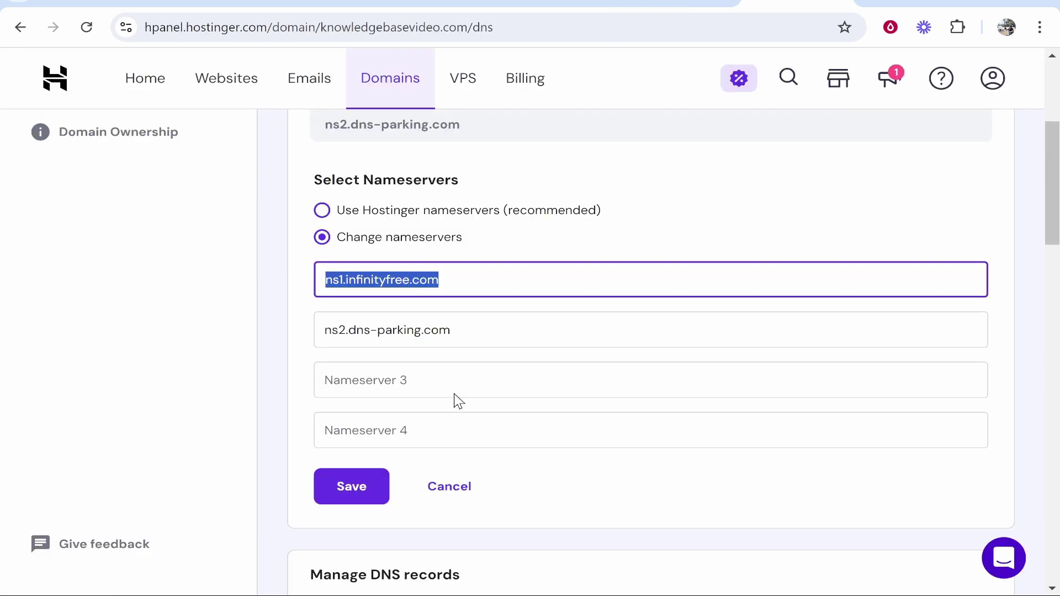
Set the second nameserver to ns2.infinityfree.com, save, and close the confirmation.
drag(476, 329, 324, 330)
key(ctrl+v)
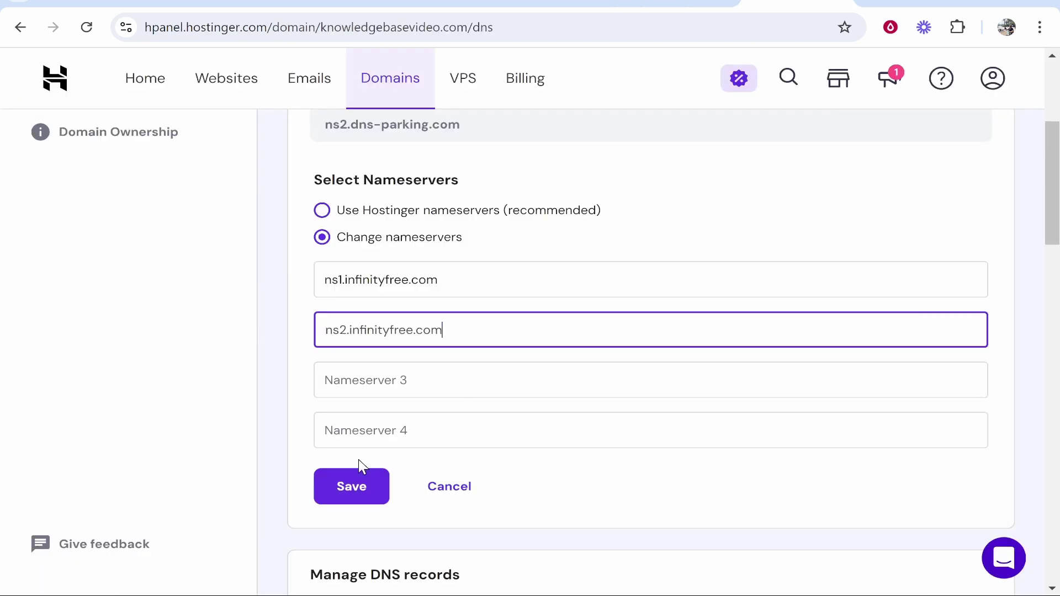
click(335, 280)
click(386, 326)
click(356, 493)
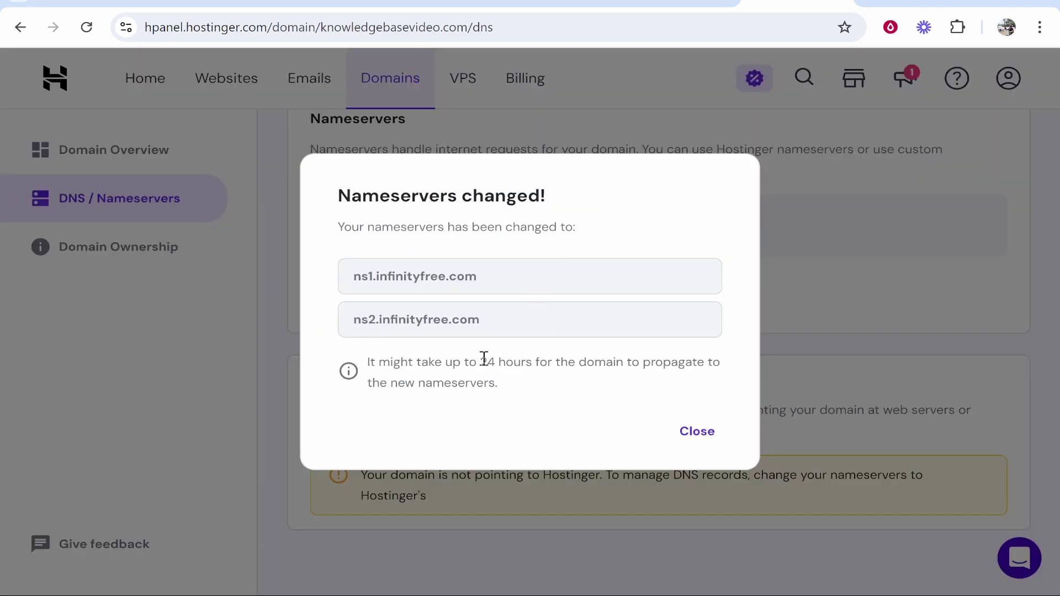
drag(484, 358, 541, 362)
click(554, 372)
click(685, 431)
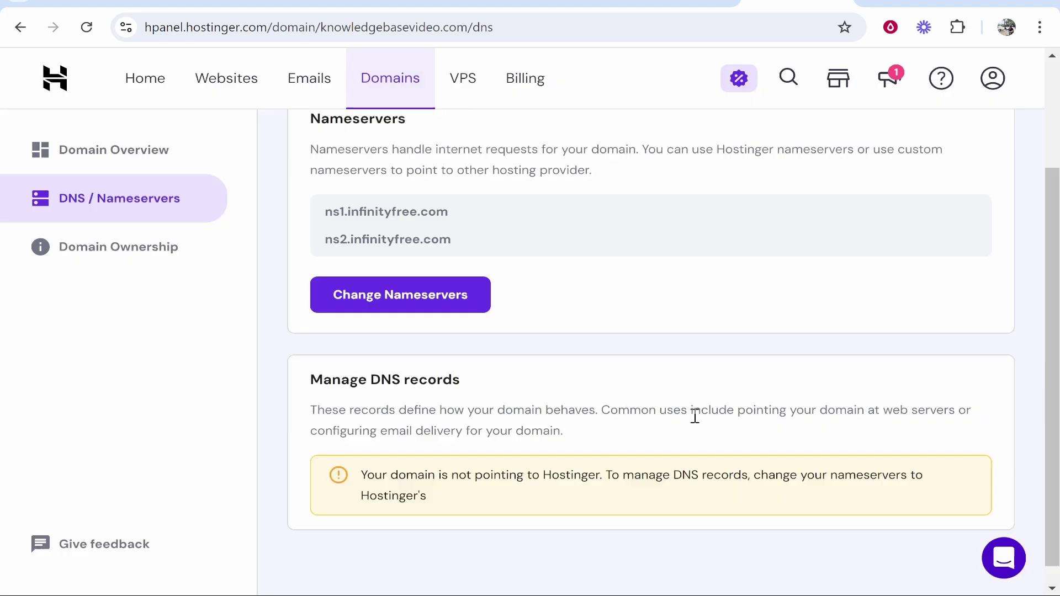
Create the knowledgebasevideo.com hosting account and review the Step 4: Done confirmation.
click(684, 4)
scroll(691, 320, down, 8)
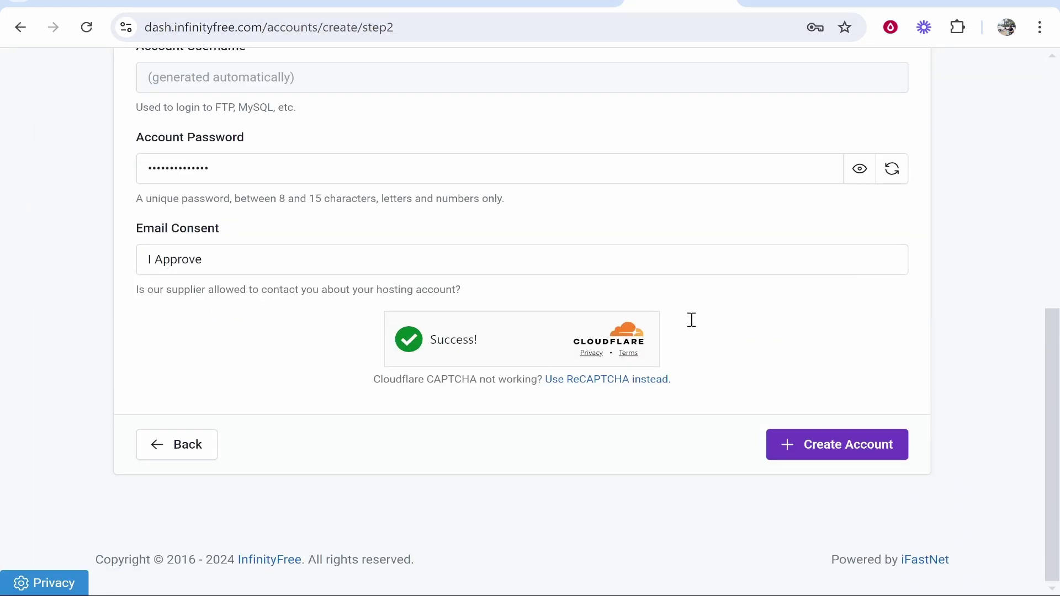
click(851, 445)
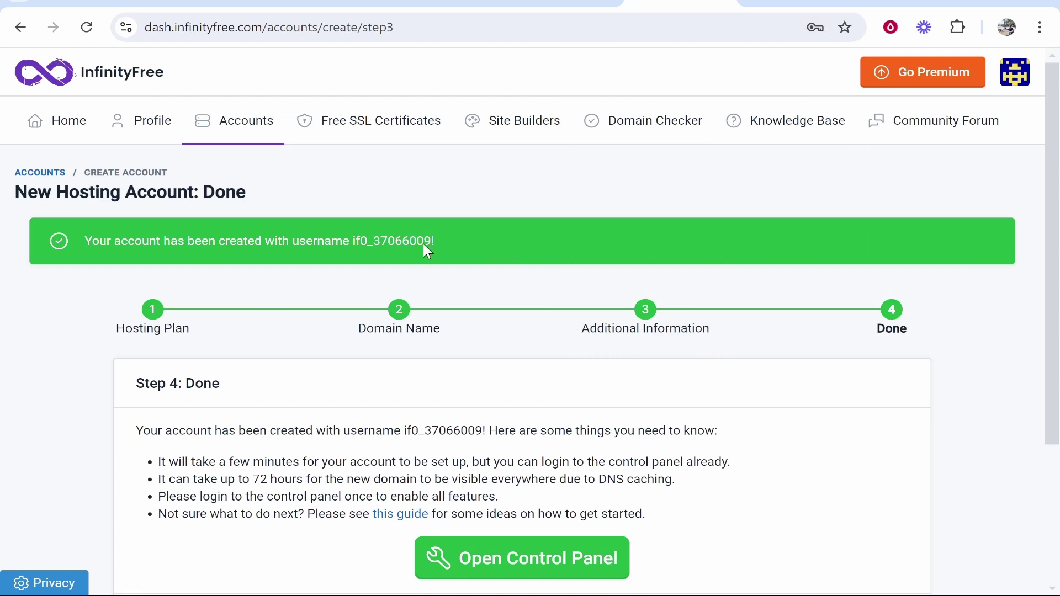
drag(77, 242, 352, 241)
click(322, 243)
scroll(340, 245, down, 2)
scroll(444, 201, down, 2)
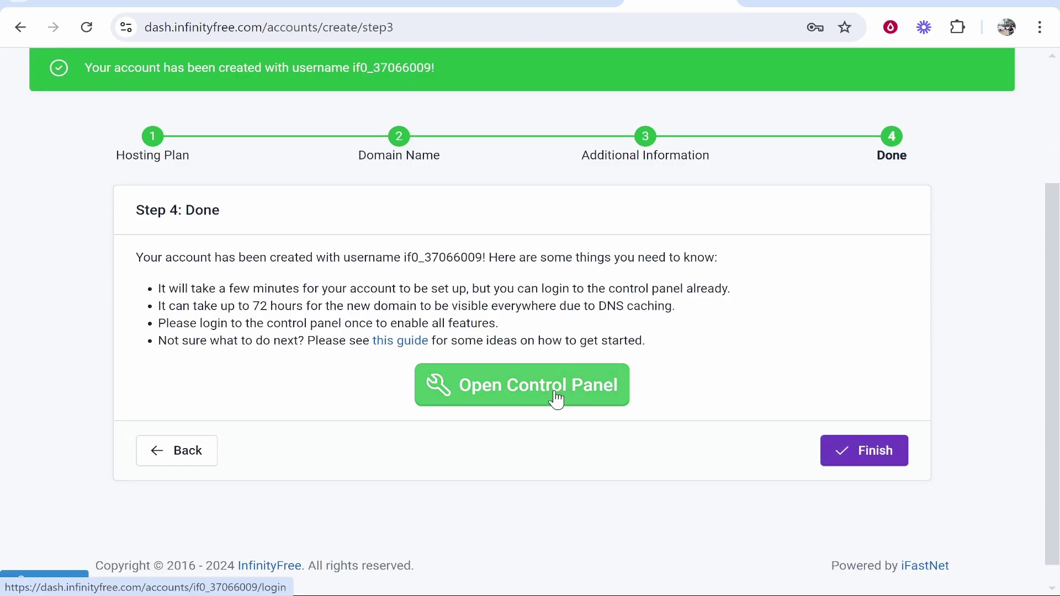
Finish setup and approve InfinityFree sending service emails.
click(878, 453)
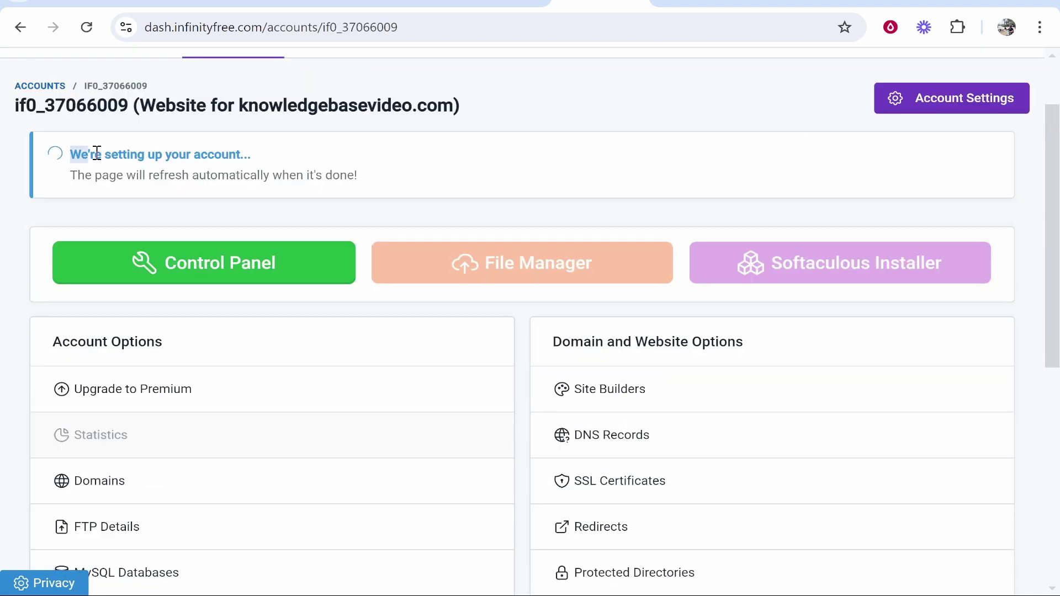
drag(97, 152, 243, 150)
click(173, 176)
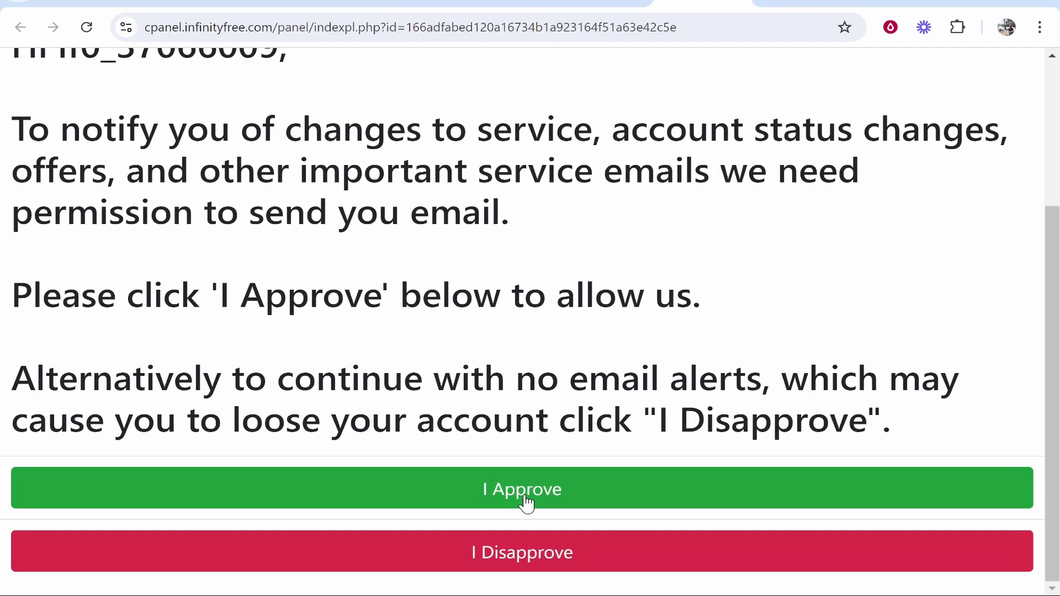
click(520, 490)
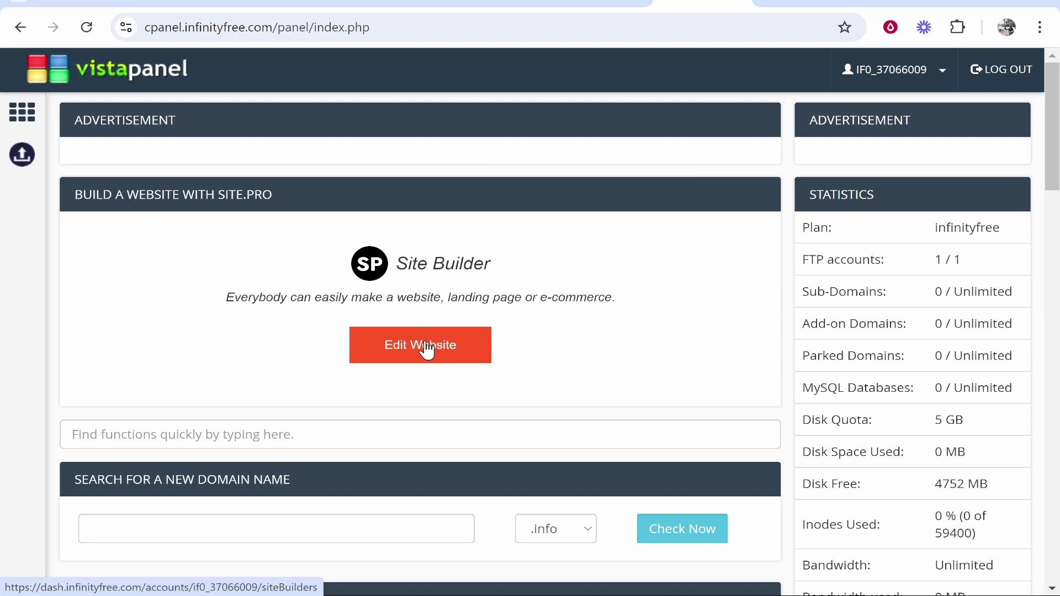
click(433, 350)
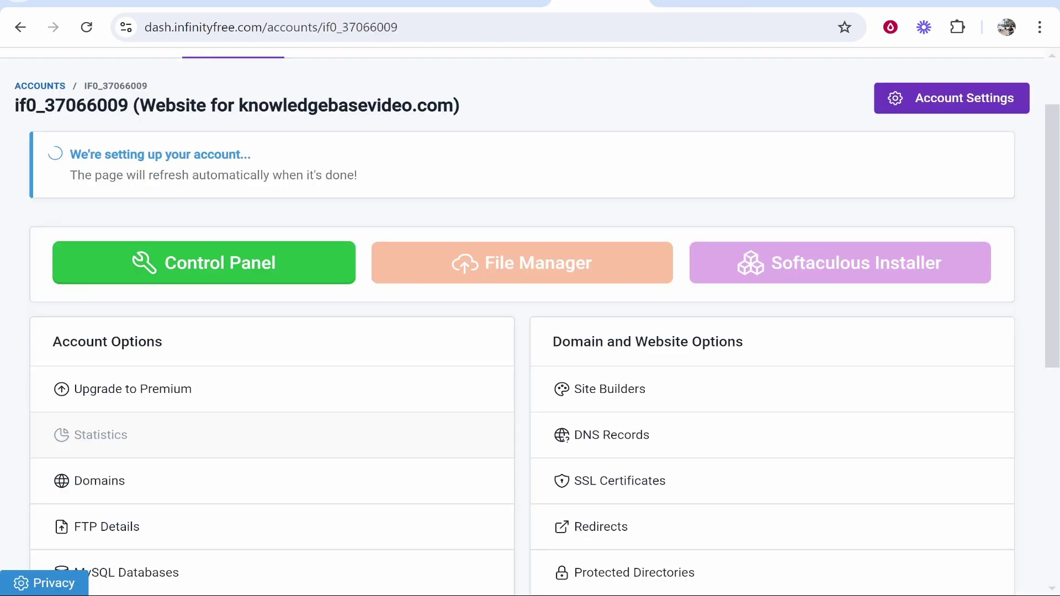
Open the account's VistaPanel control panel and scroll through its sections.
click(213, 275)
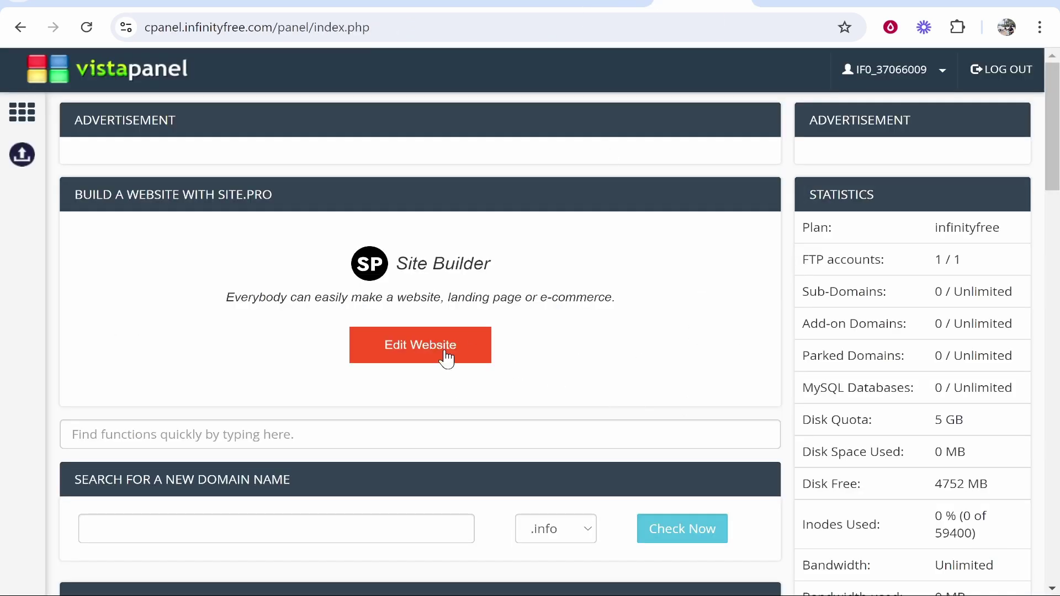
scroll(457, 350, down, 3)
scroll(454, 335, down, 9)
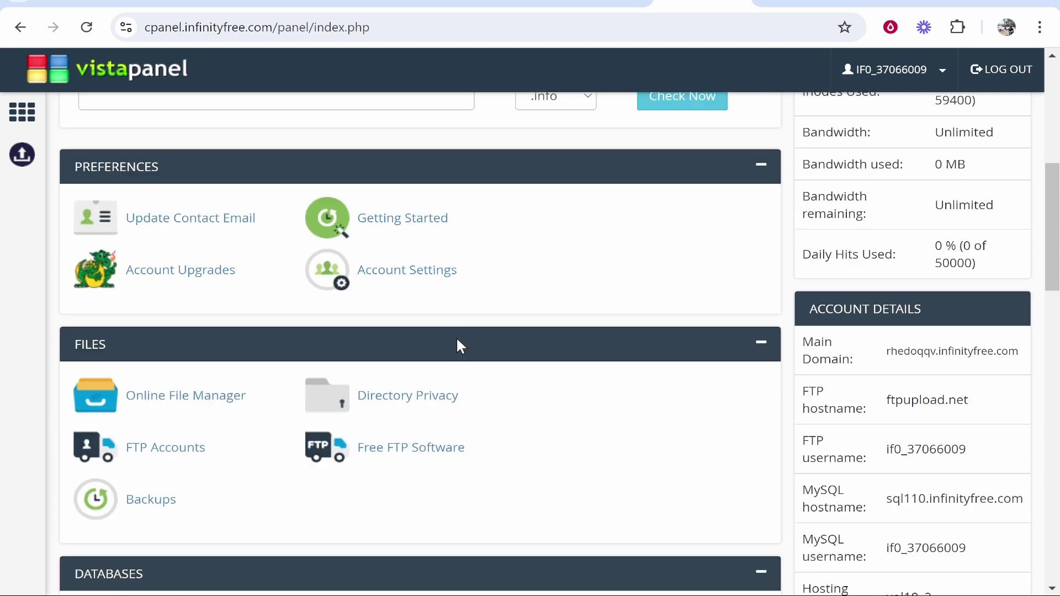
scroll(457, 338, down, 11)
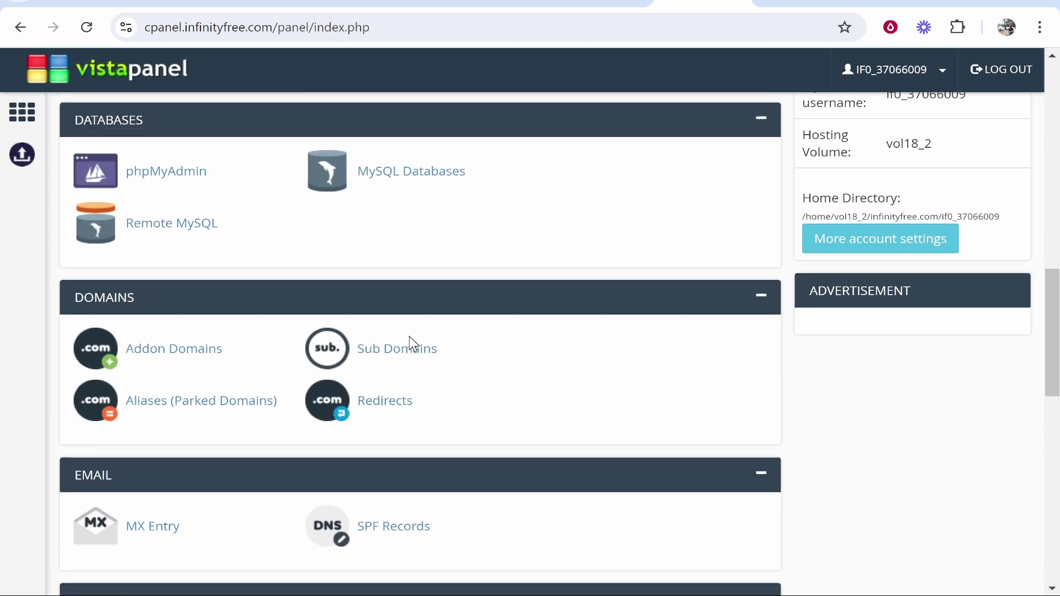
scroll(412, 339, down, 3)
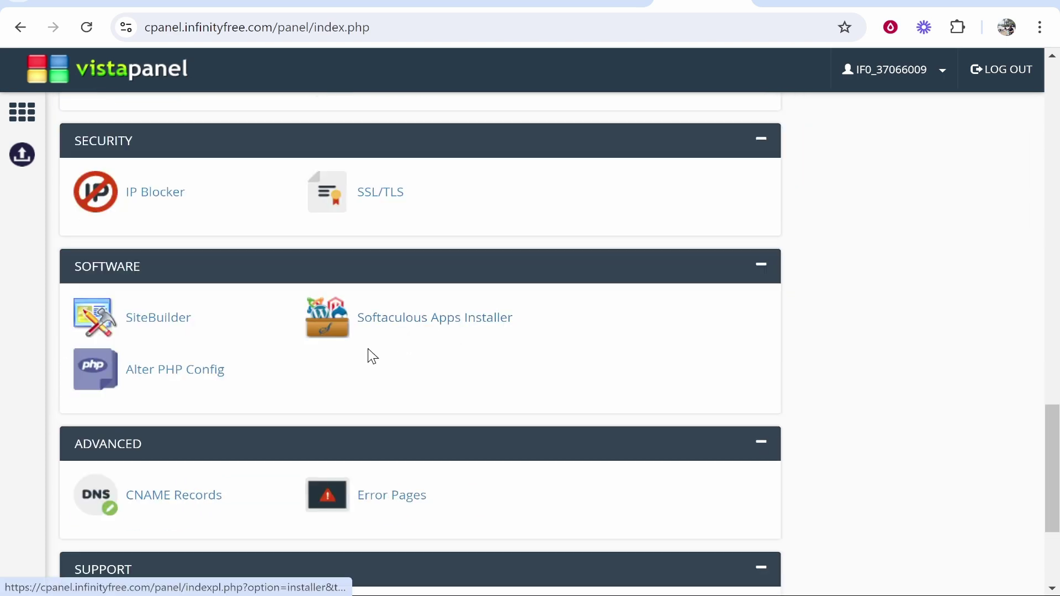
click(451, 320)
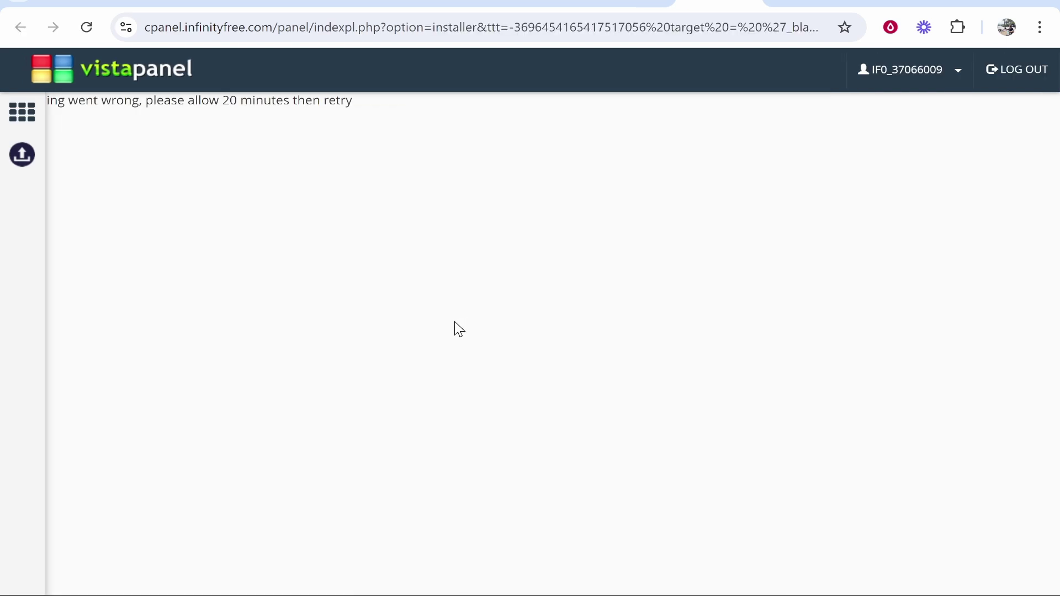
click(86, 27)
click(755, 2)
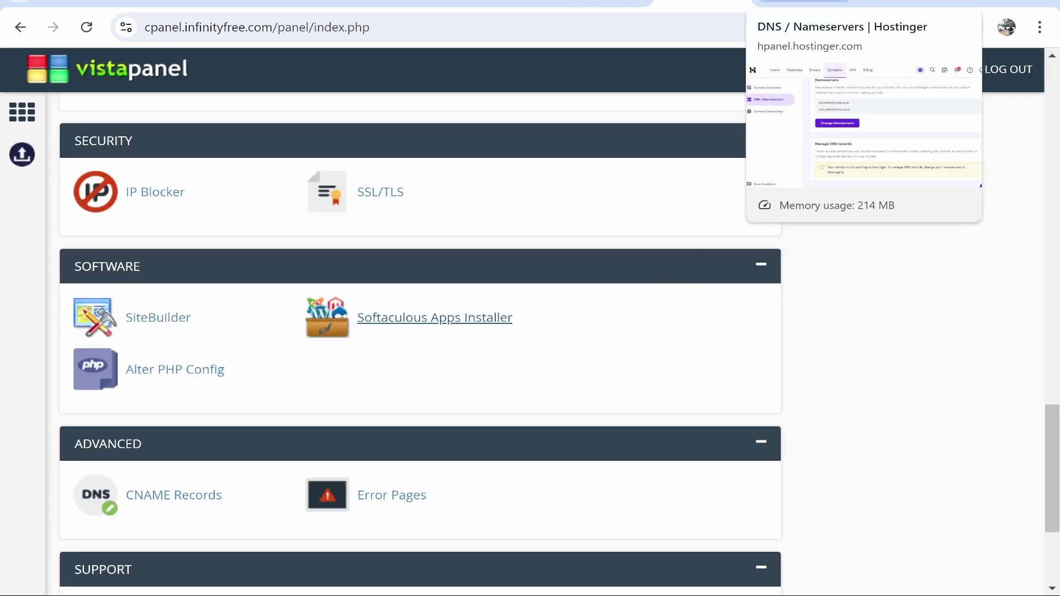
scroll(766, 401, up, 1)
scroll(767, 401, up, 15)
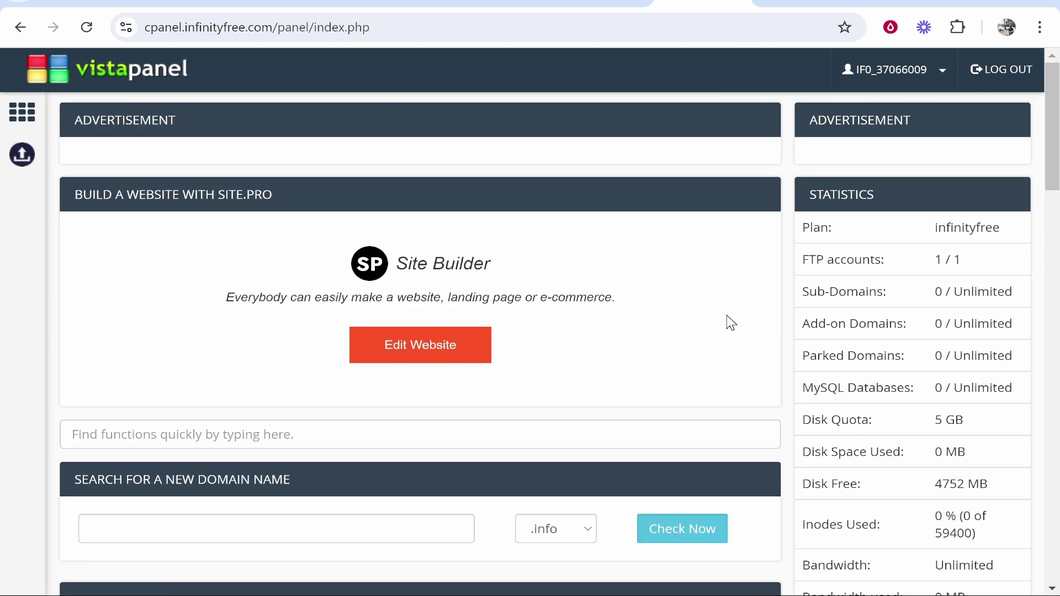
Visit knowledgebasevideo.com from the account title and open the Getting Started Guide.
key(ctrl+shift+Tab)
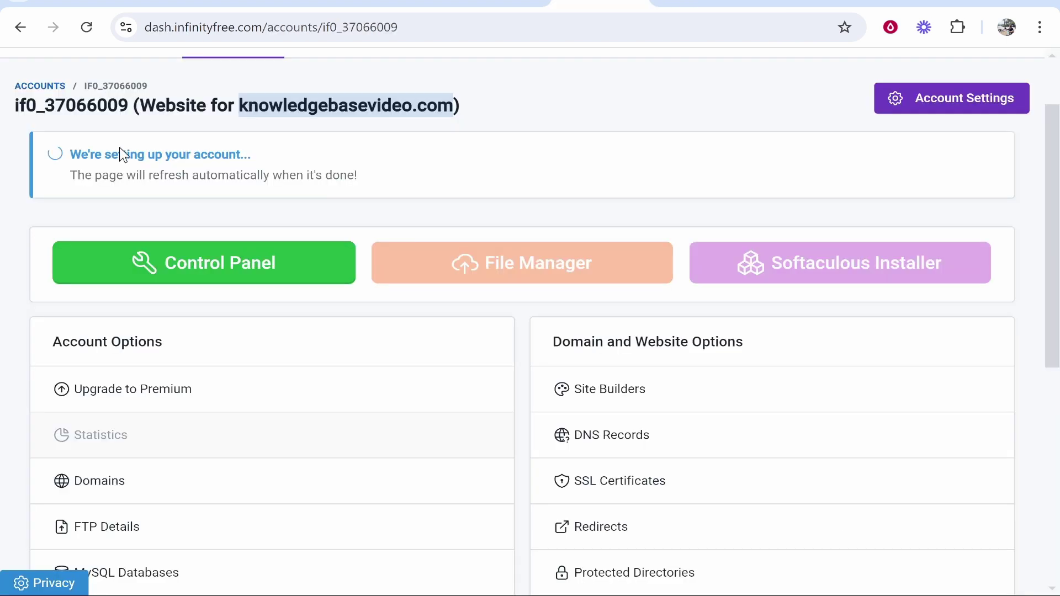
drag(70, 154, 246, 152)
click(249, 155)
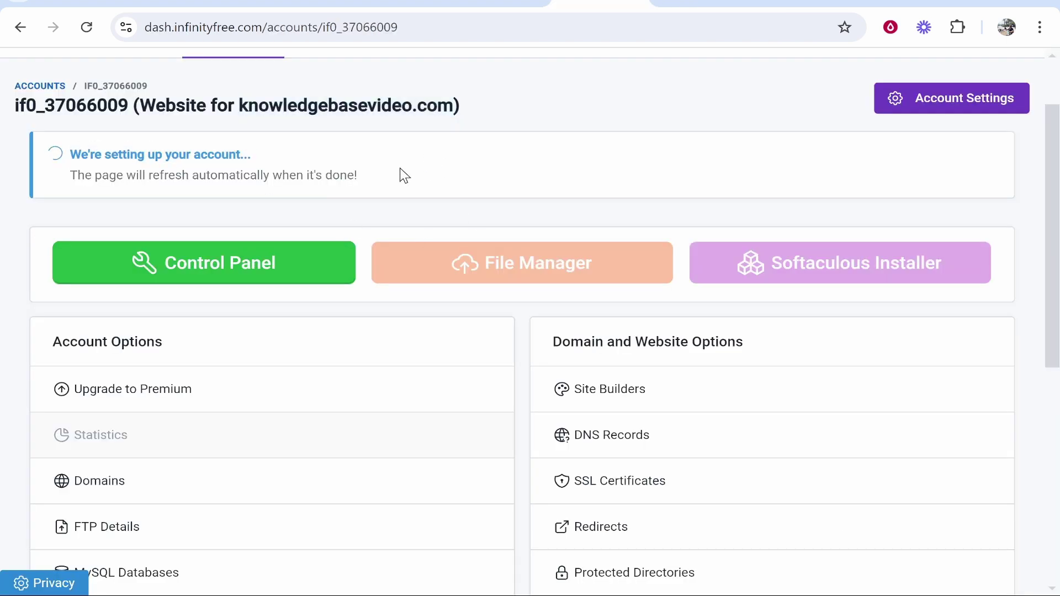
drag(455, 105, 238, 107)
right_click(259, 105)
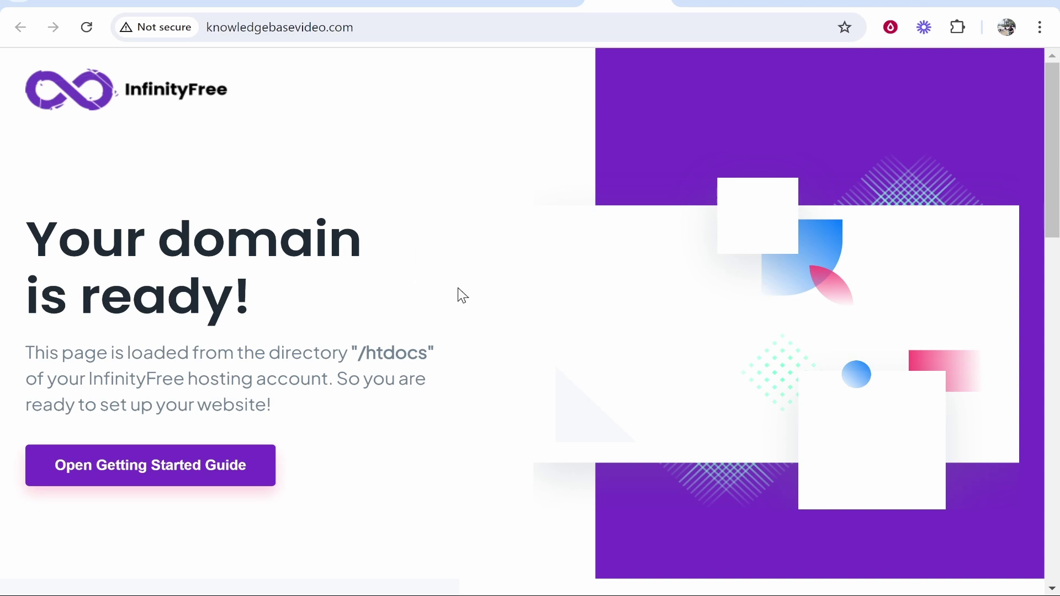
click(205, 466)
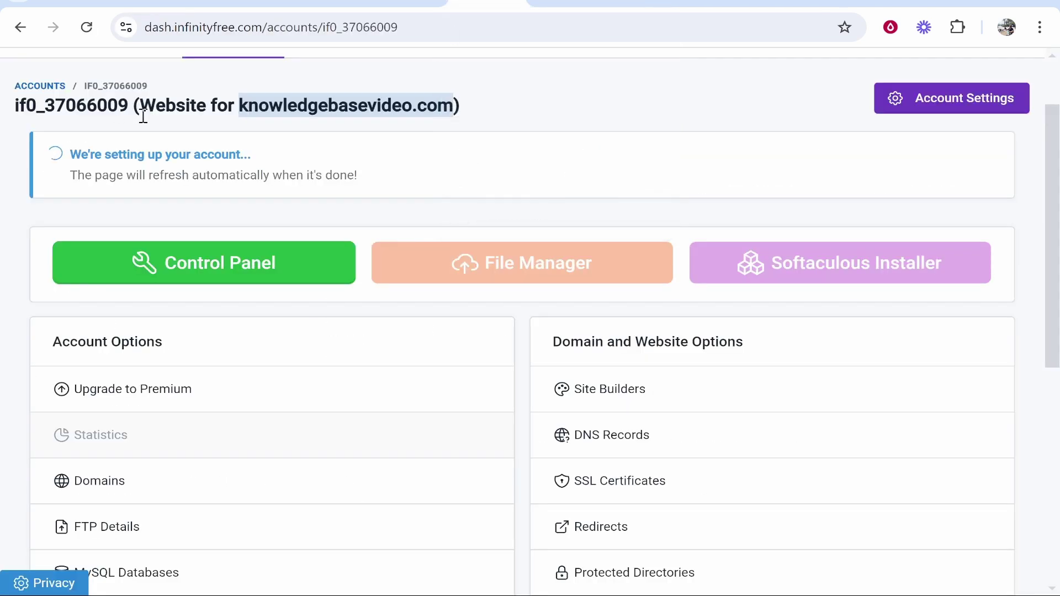
drag(71, 154, 243, 153)
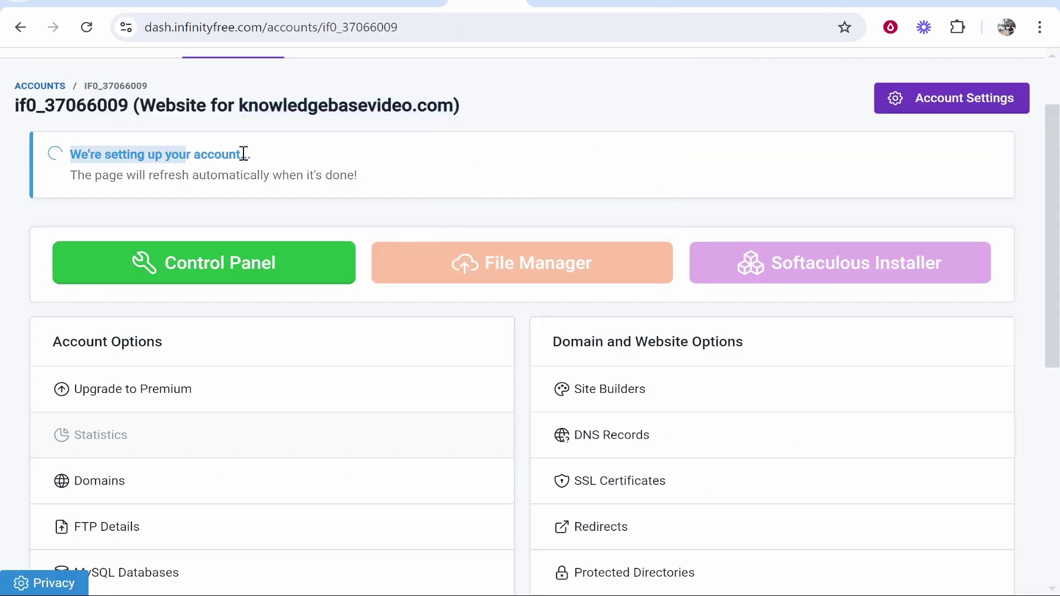
click(216, 151)
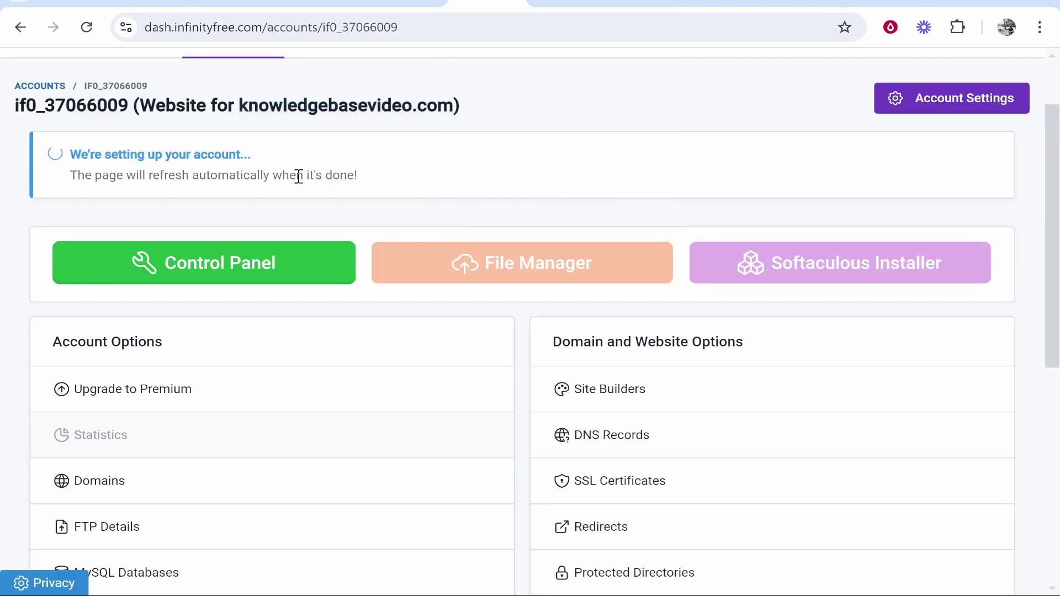